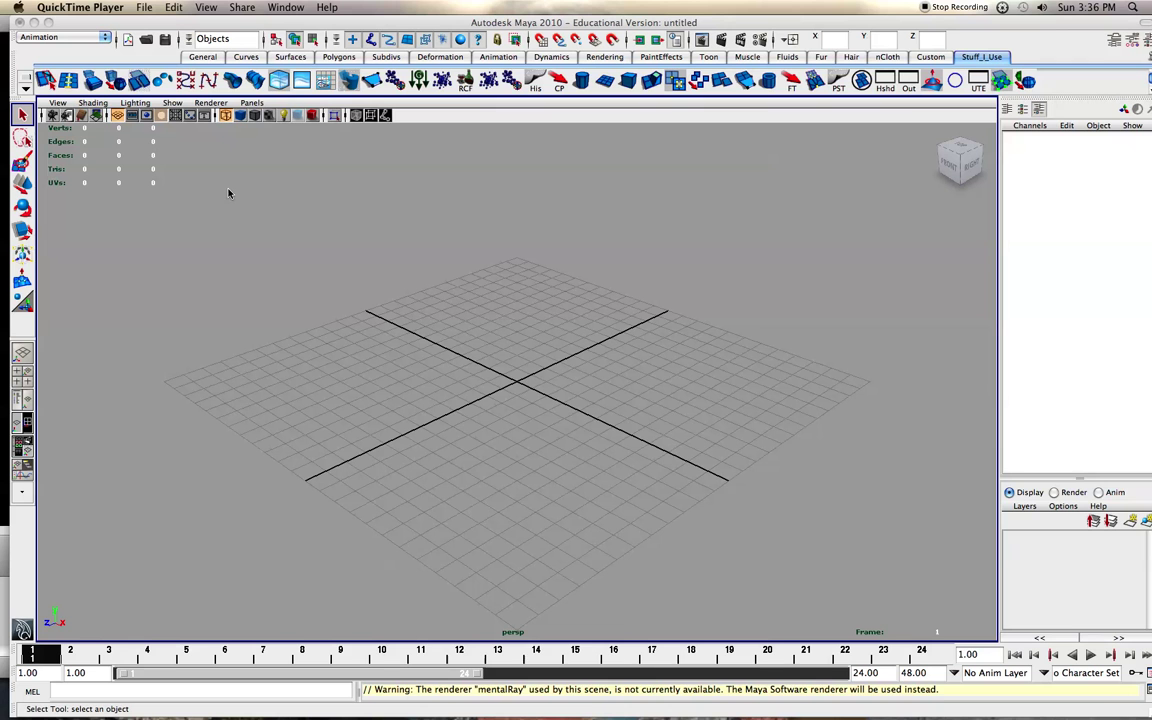
Step: Switch to Maya, show the four-view layout and make the top view active
click(368, 28)
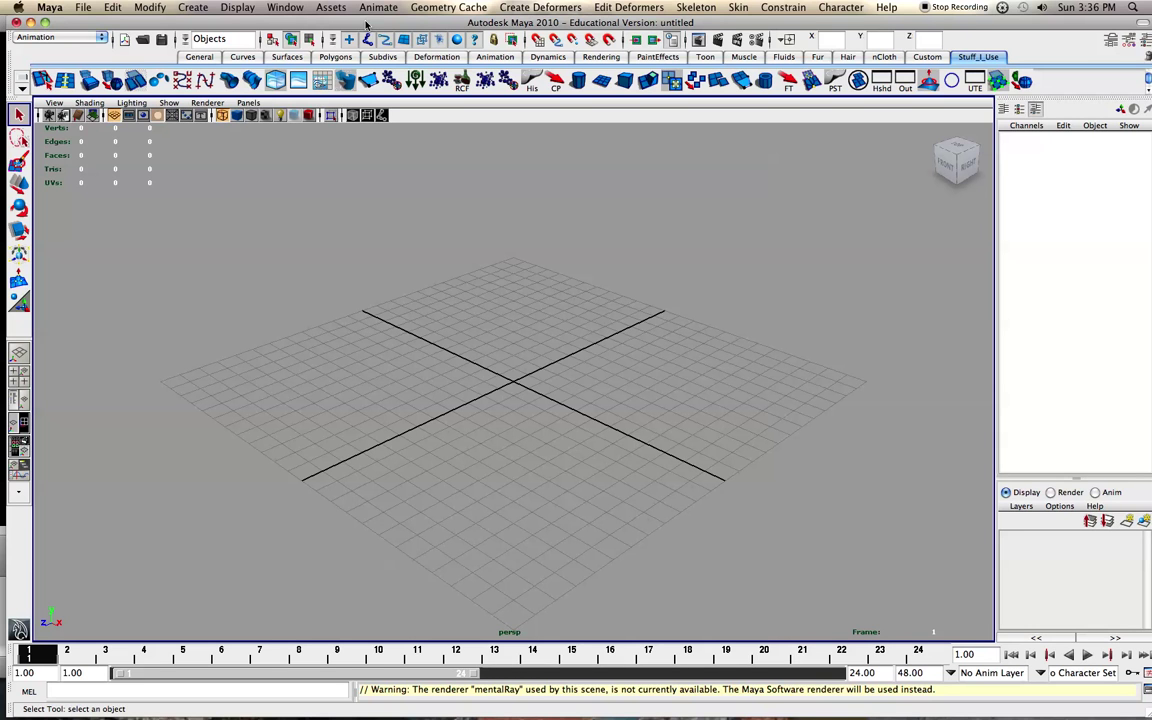
mouse_move(366, 24)
mouse_down()
mouse_move(376, 118)
mouse_move(377, 28)
mouse_up()
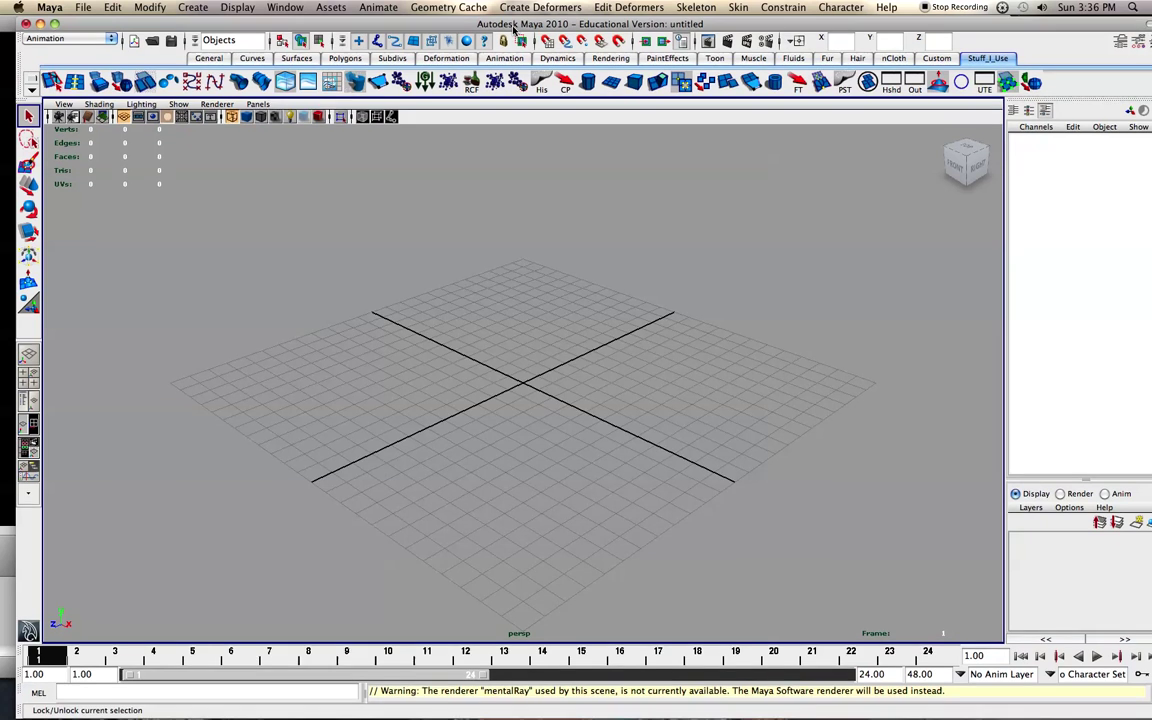
key(space)
scroll(658, 250, up, 2)
alt+drag(658, 246, 632, 236)
click(357, 233)
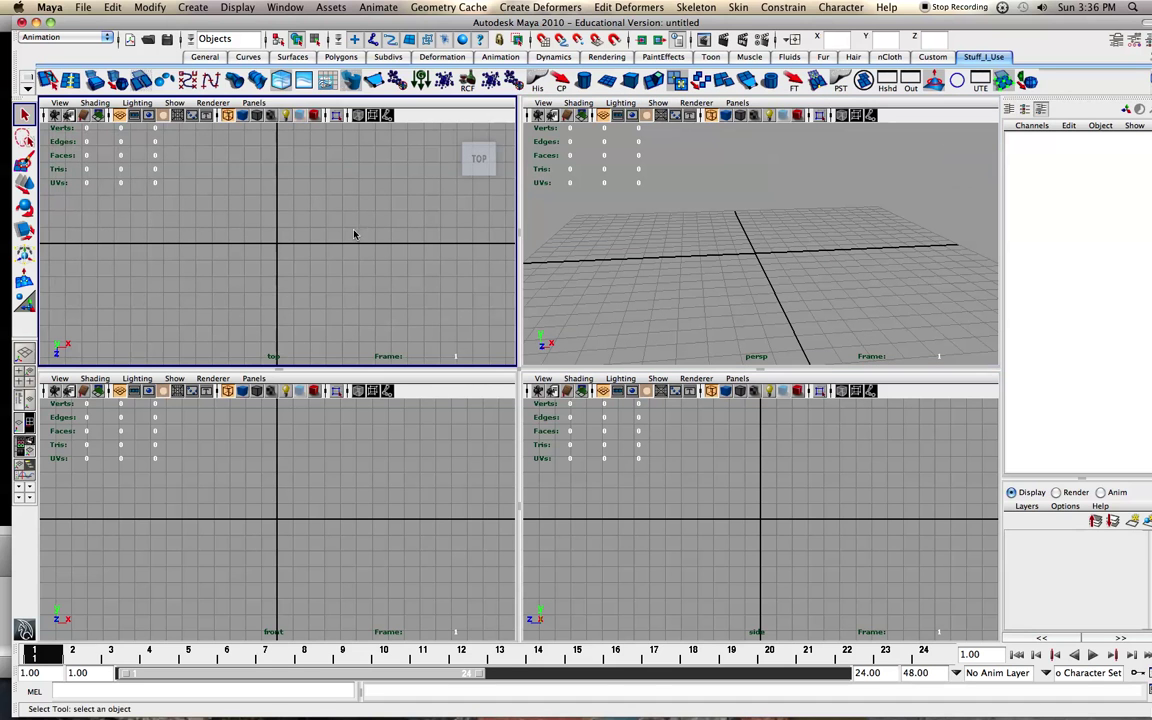
Step: Draw a three-point circular arc with a radius of about 3.5 cm across the origin in the top view
click(207, 7)
click(207, 7)
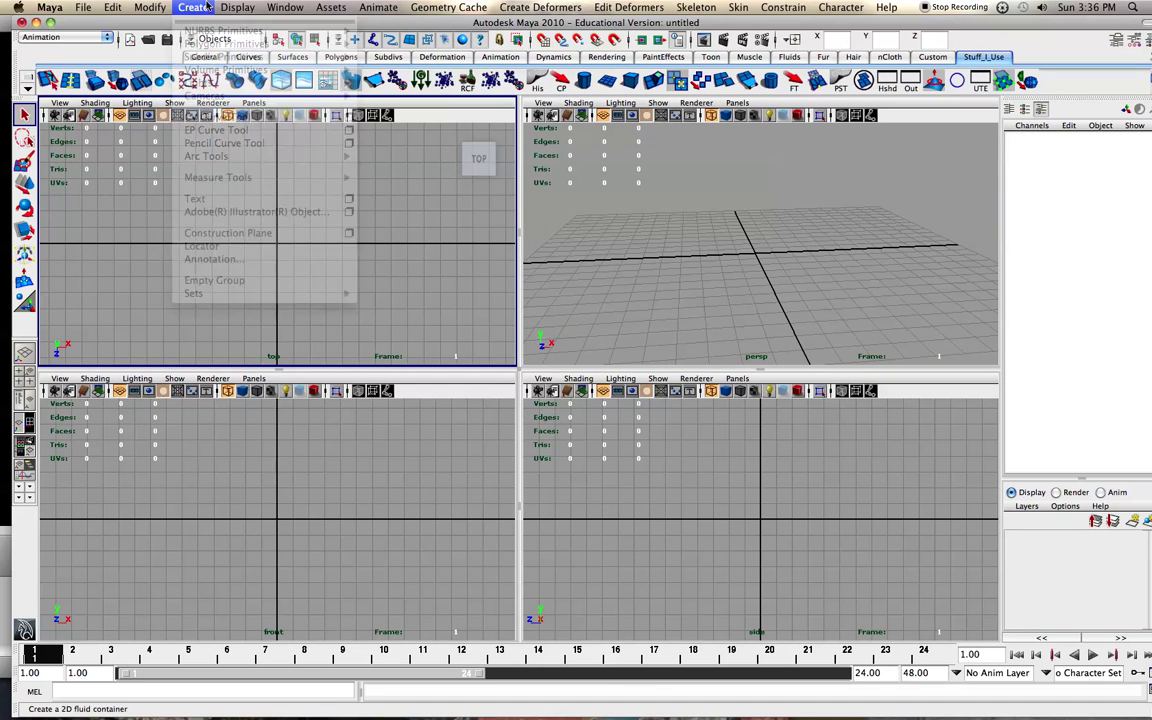
click(207, 7)
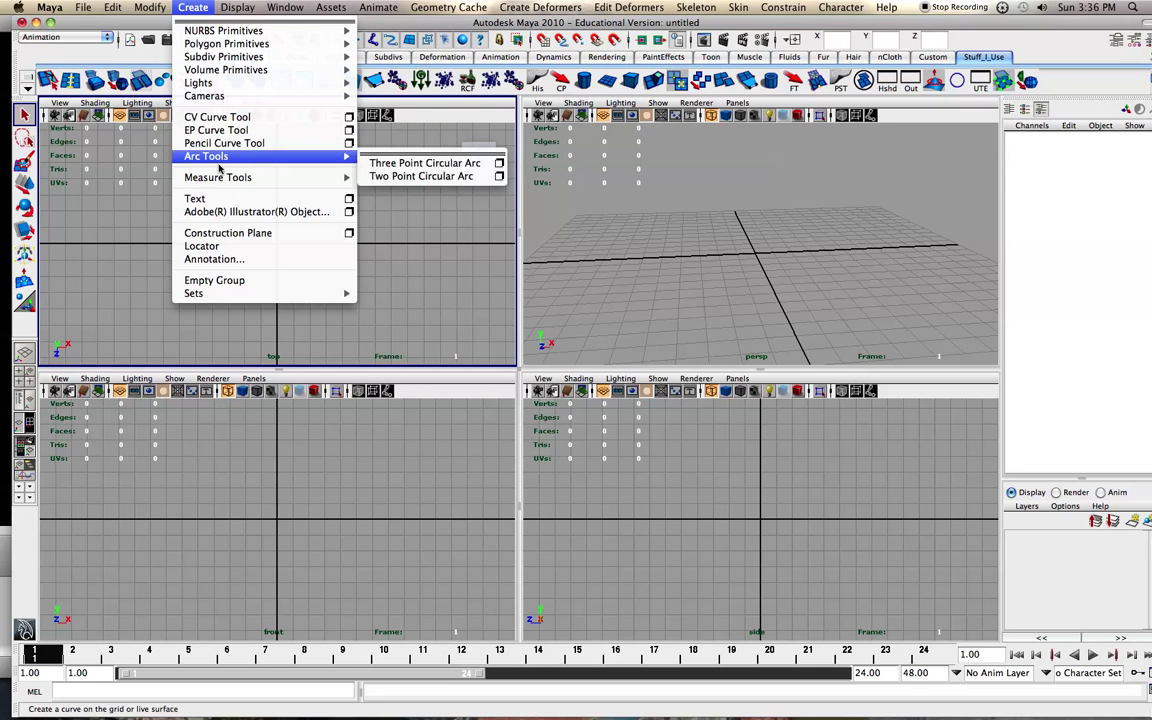
mouse_move(221, 178)
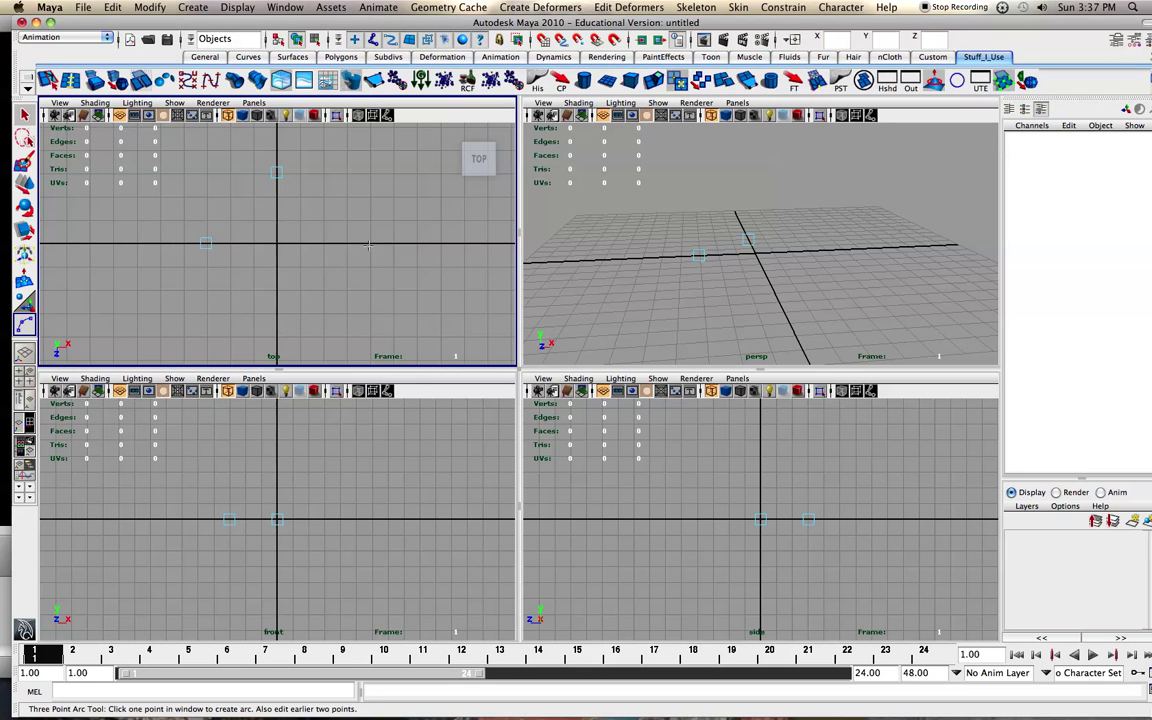
click(369, 243)
click(370, 243)
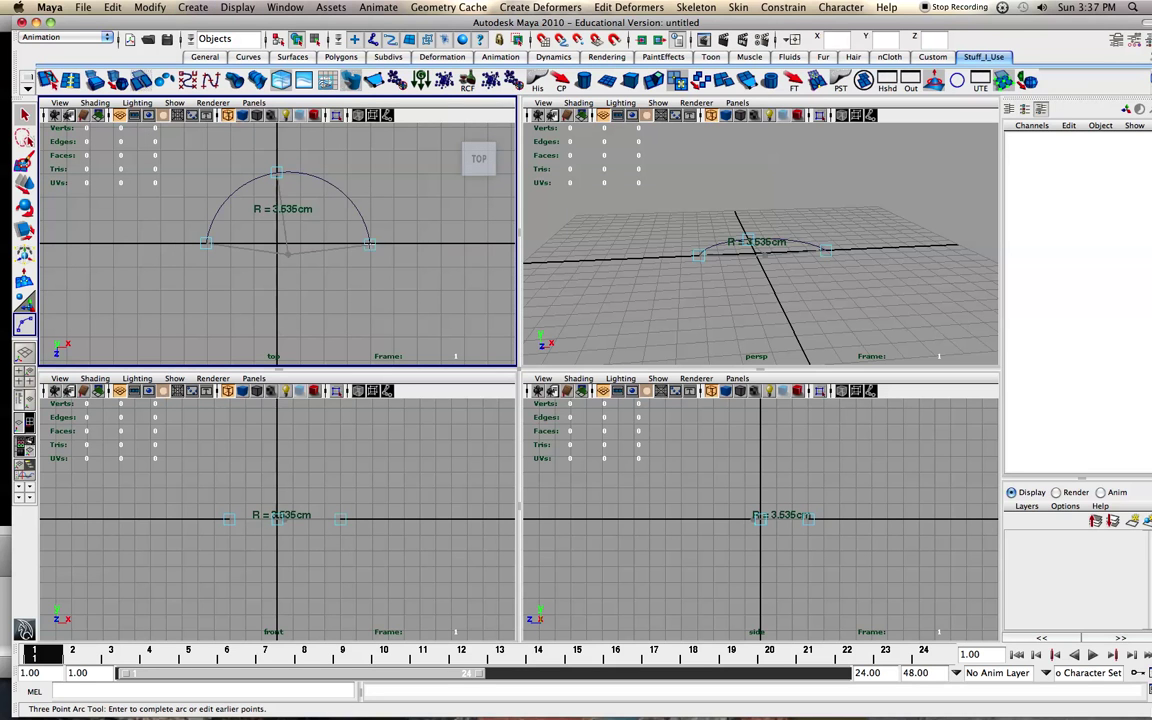
key(Return)
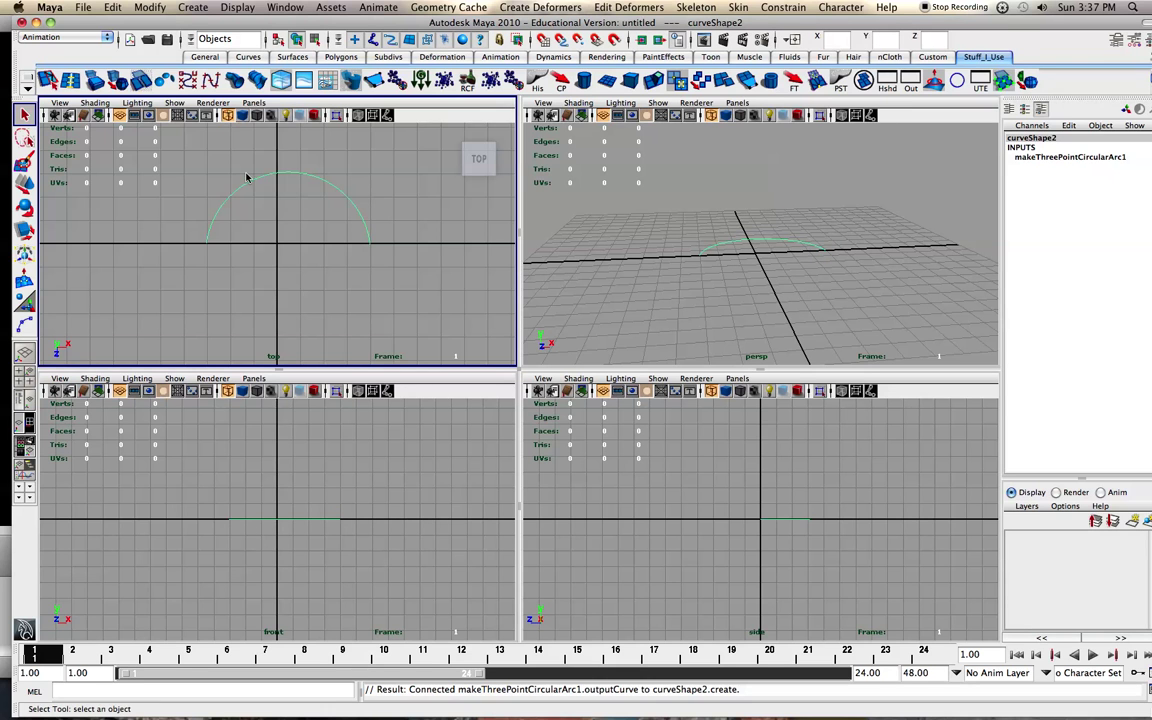
Step: Scale the arc down along Z to flatten it into a shallow curve
scroll(240, 203, up, 1)
key(r)
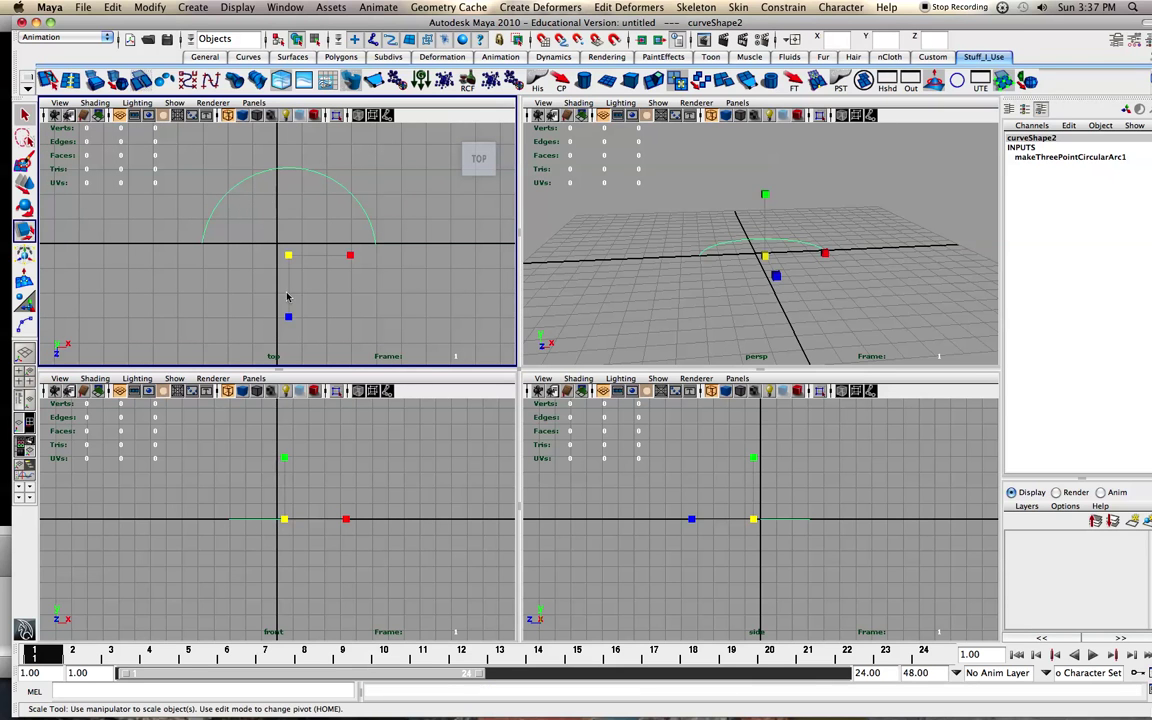
mouse_move(288, 317)
mouse_down()
mouse_move(290, 285)
mouse_move(288, 295)
mouse_up()
key(w)
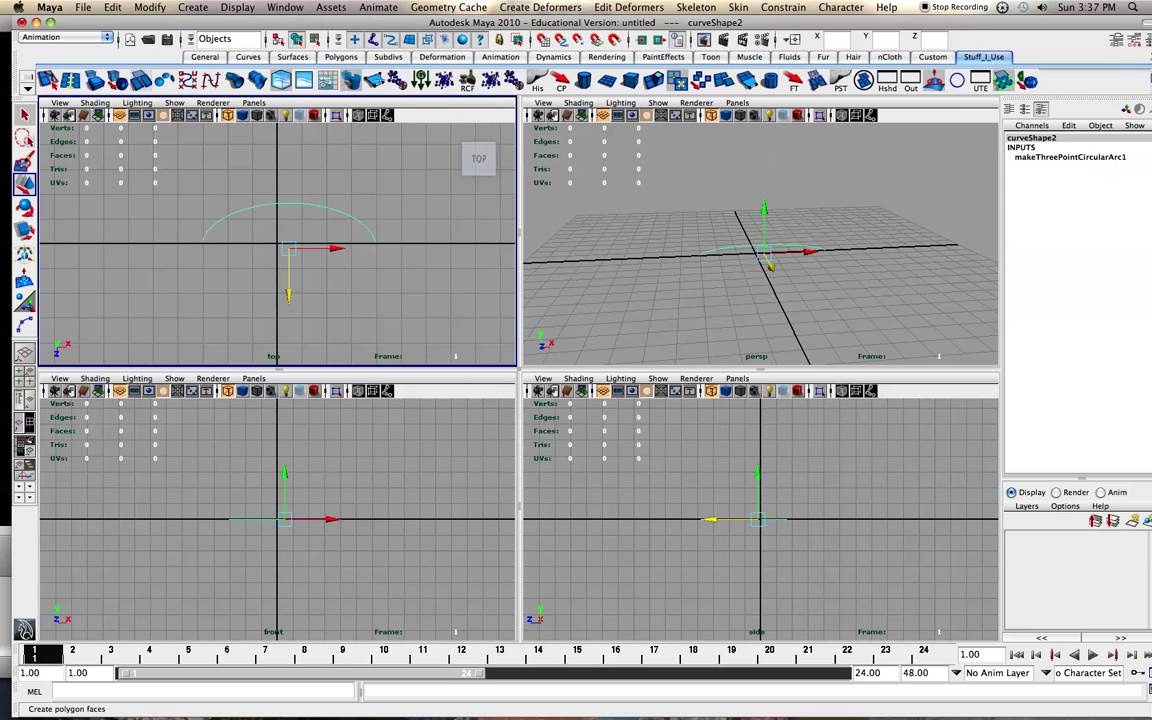
Step: Trace the flattened arc with the Create Polygon tool and add squared outer corners to outline an arch-shaped face
click(378, 81)
scroll(245, 192, up, 3)
scroll(153, 225, up, 2)
key(ctrl+z)
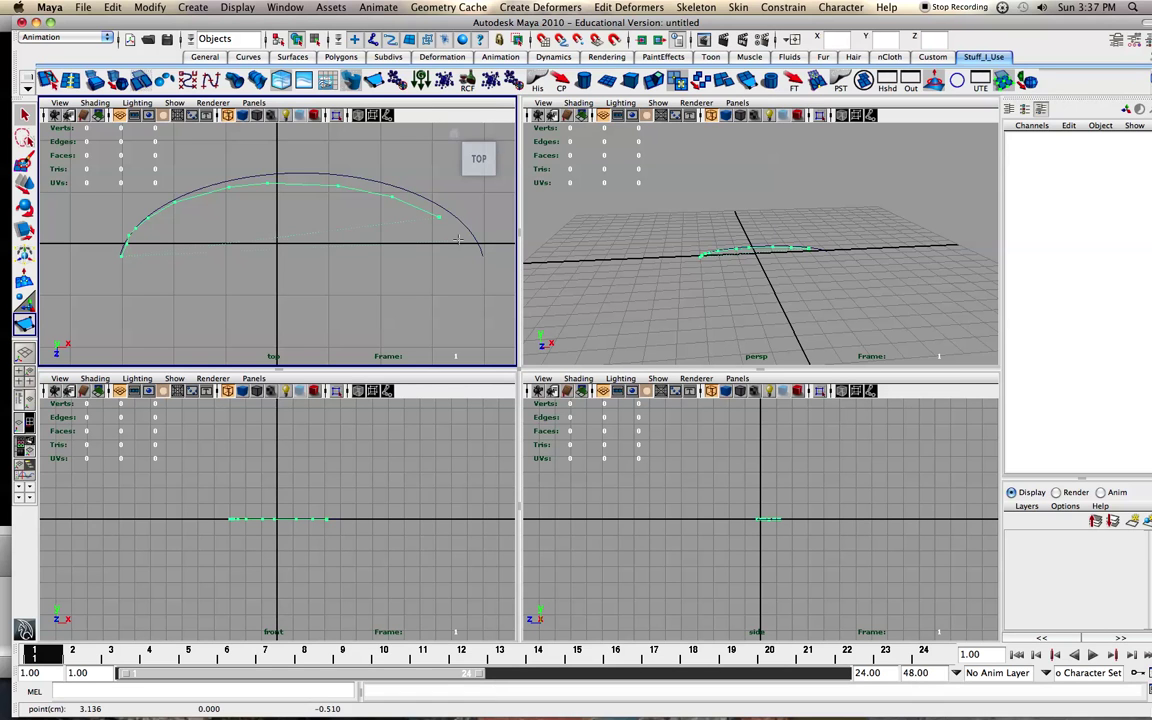
click(458, 240)
click(469, 256)
click(489, 256)
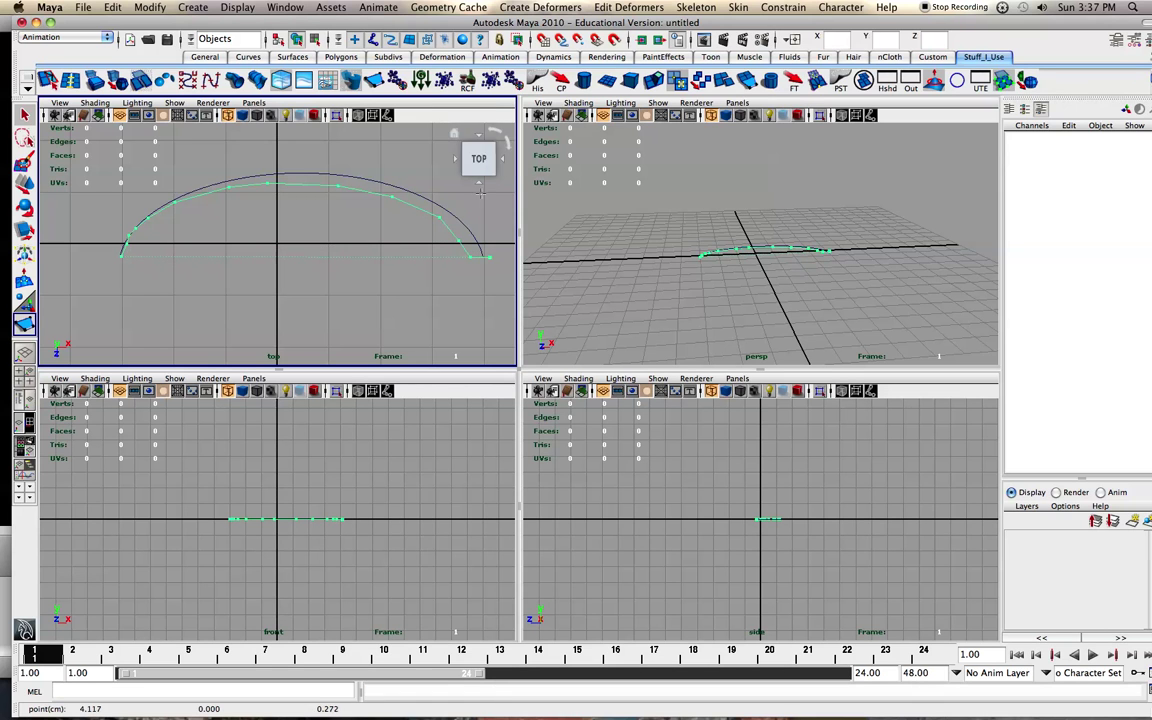
alt+middle_drag(349, 240, 255, 302)
click(385, 171)
alt+middle_drag(100, 175, 257, 171)
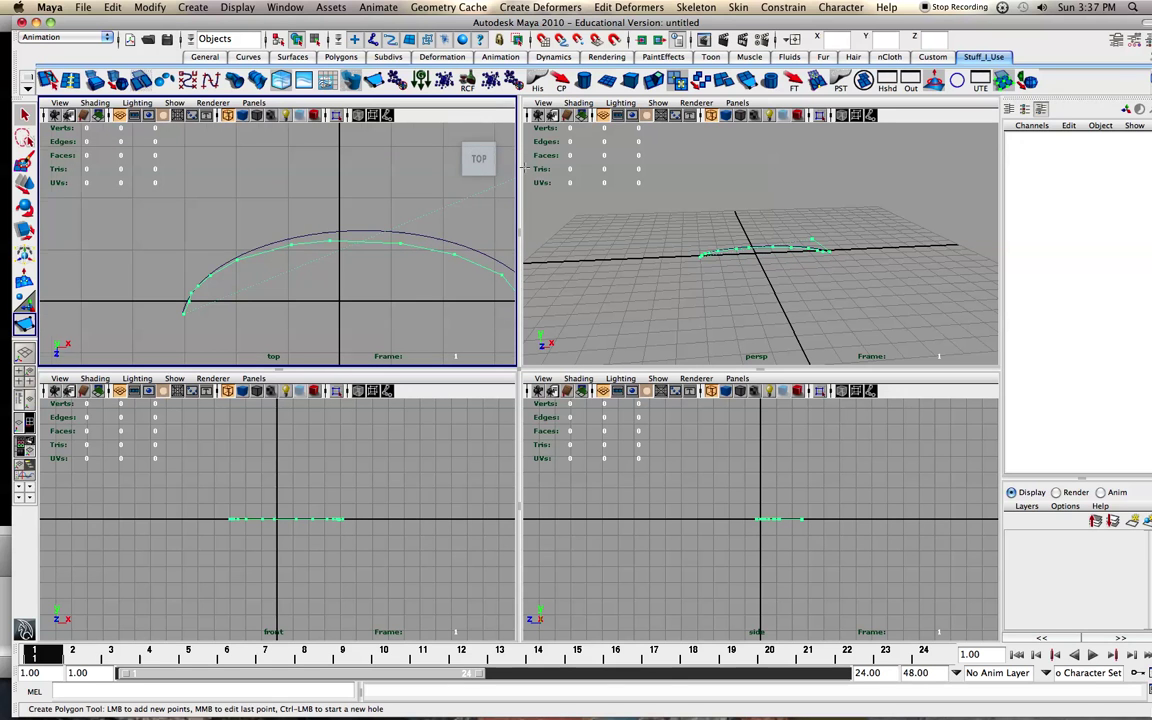
click(155, 168)
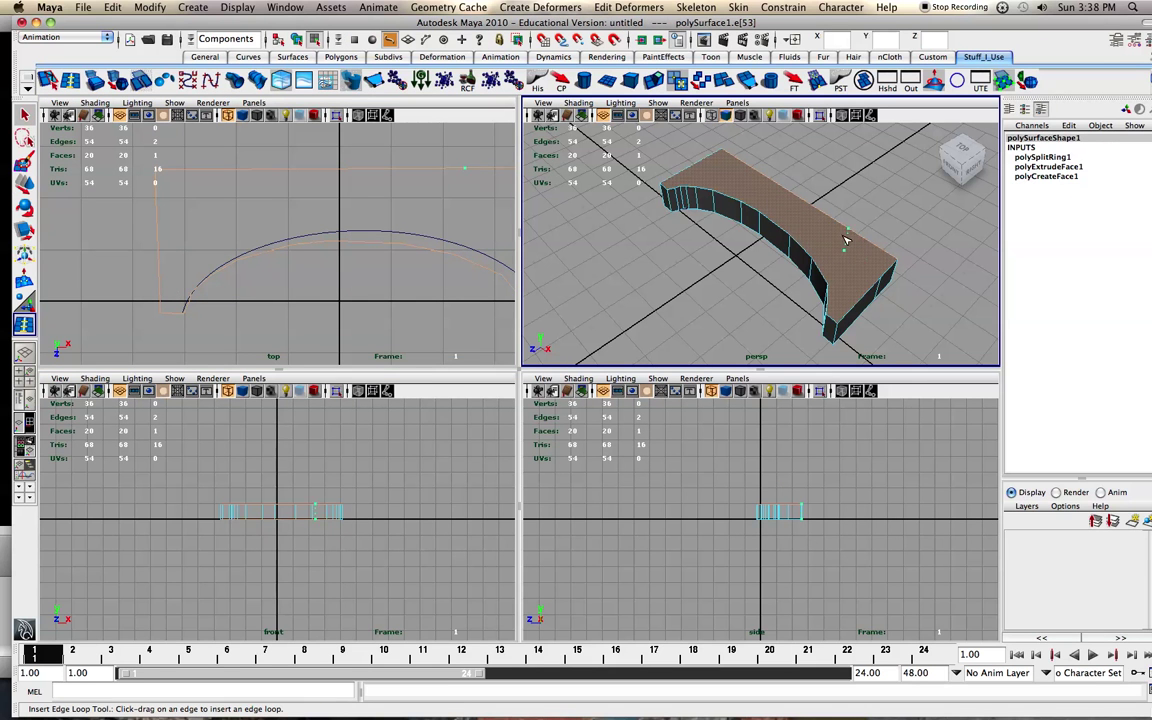
Step: Insert an edge loop on the extruded arch block, and delete the block together with its guide curve
drag(869, 245, 843, 239)
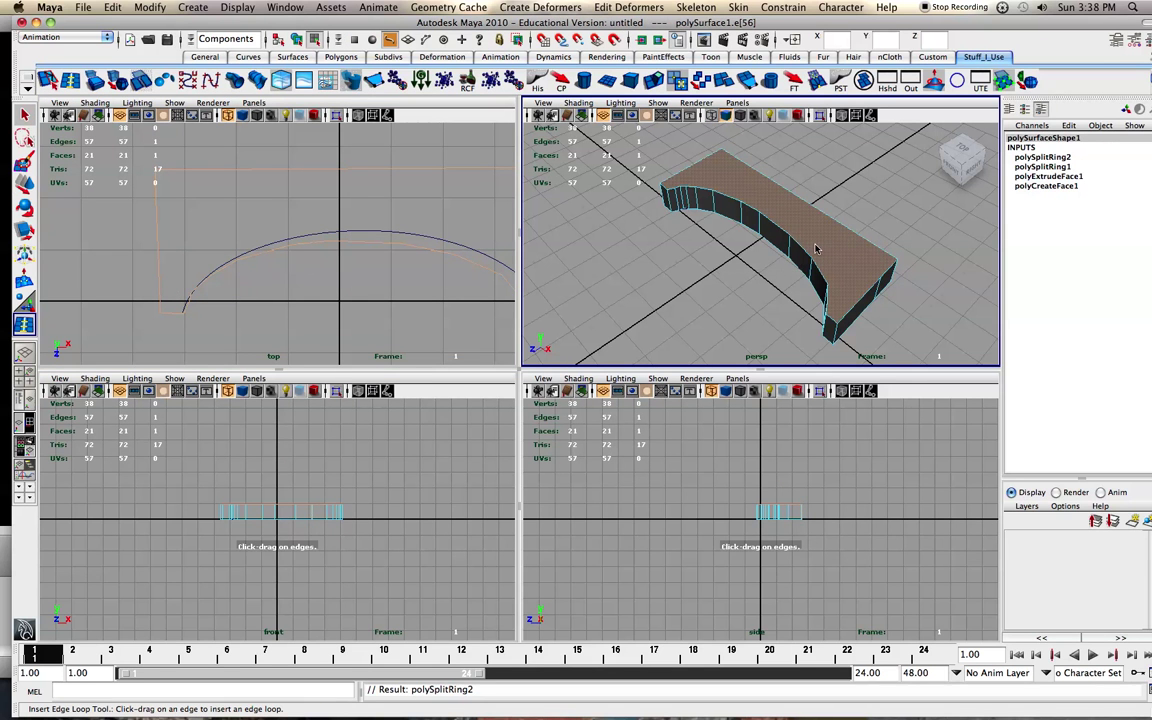
right_drag(775, 245, 801, 238)
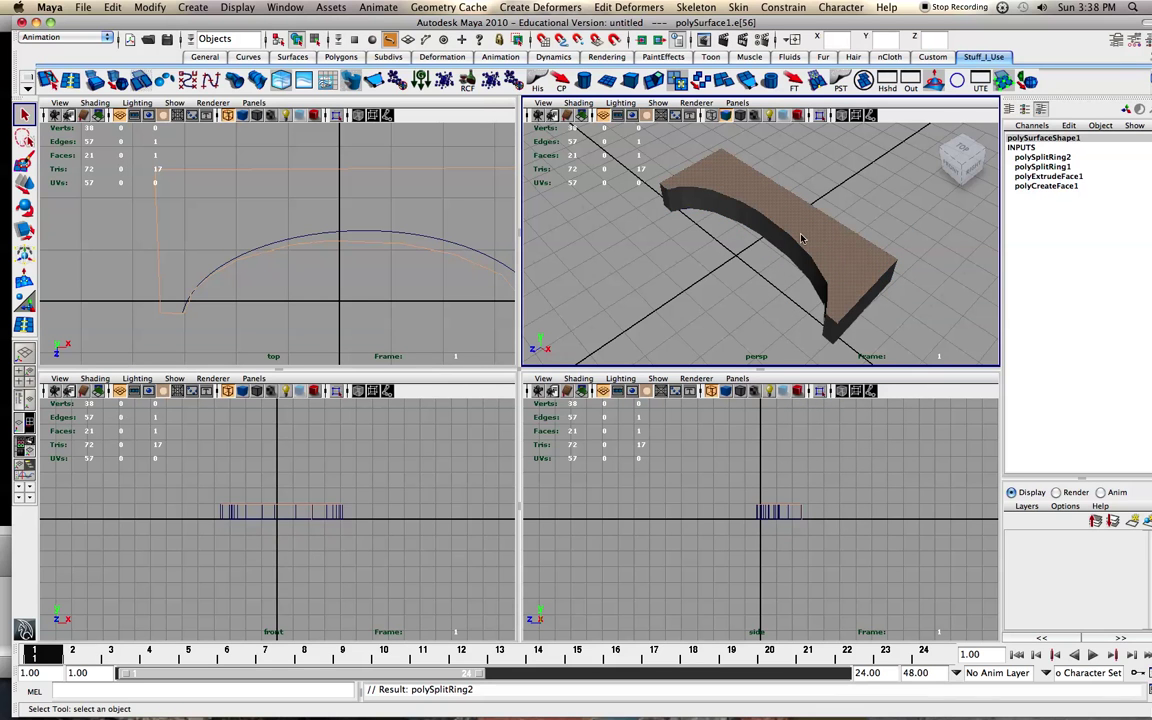
click(801, 238)
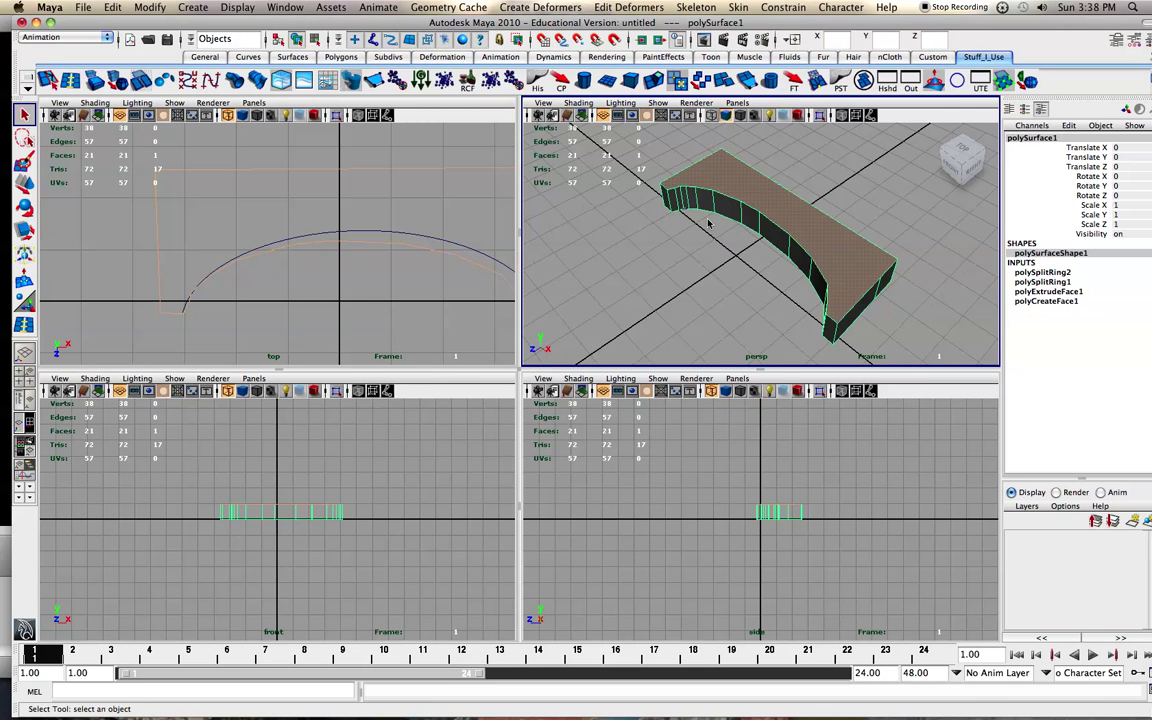
key(Delete)
click(407, 257)
key(Delete)
Step: Test the polygon cylinder with 100 axis subdivisions and set Subdivisions Axis to 50
drag(455, 25, 470, 5)
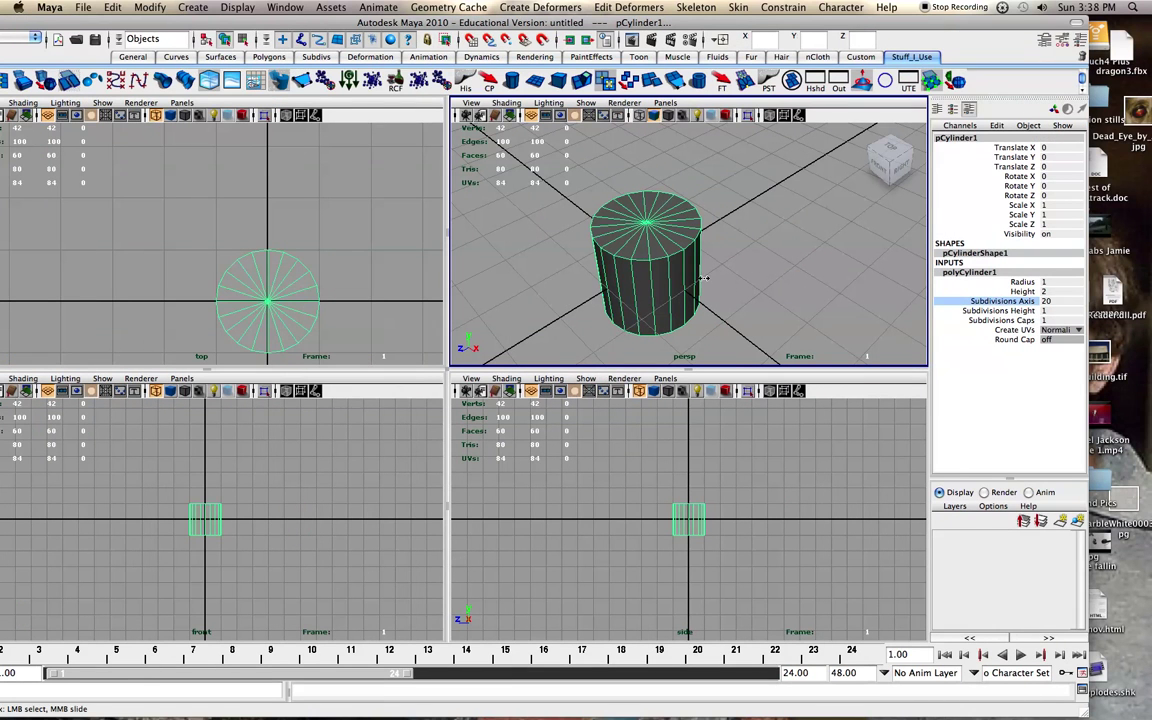
middle_drag(704, 278, 1150, 277)
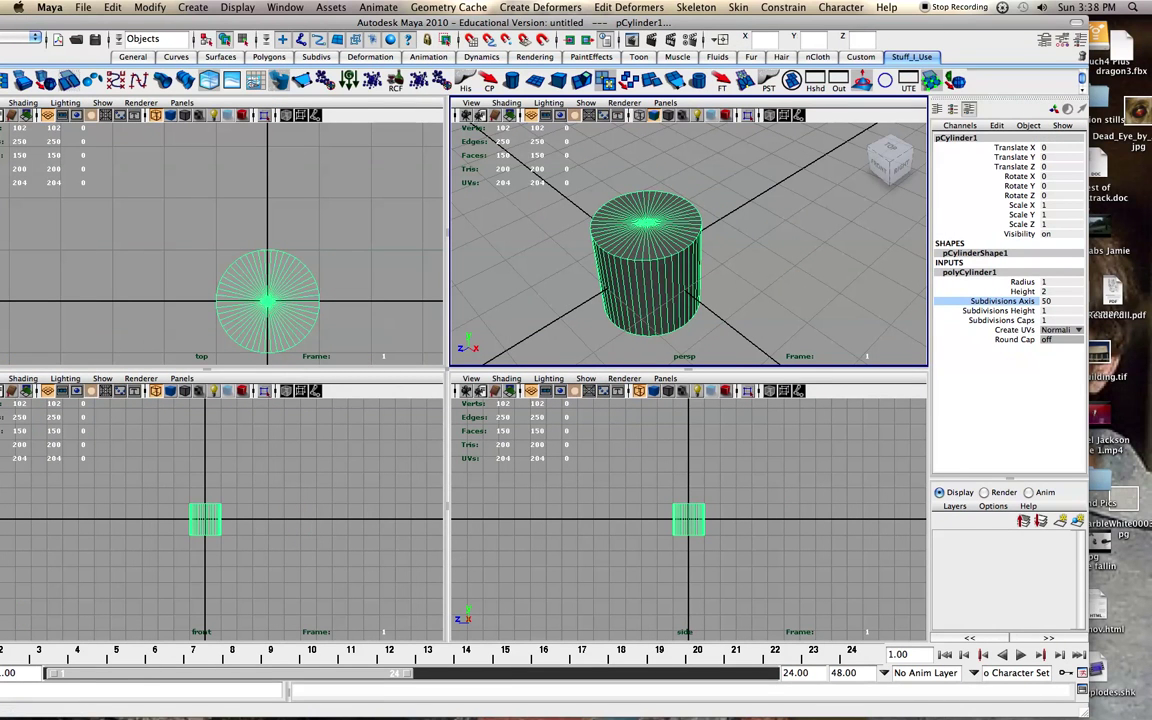
click(1058, 301)
text(1)
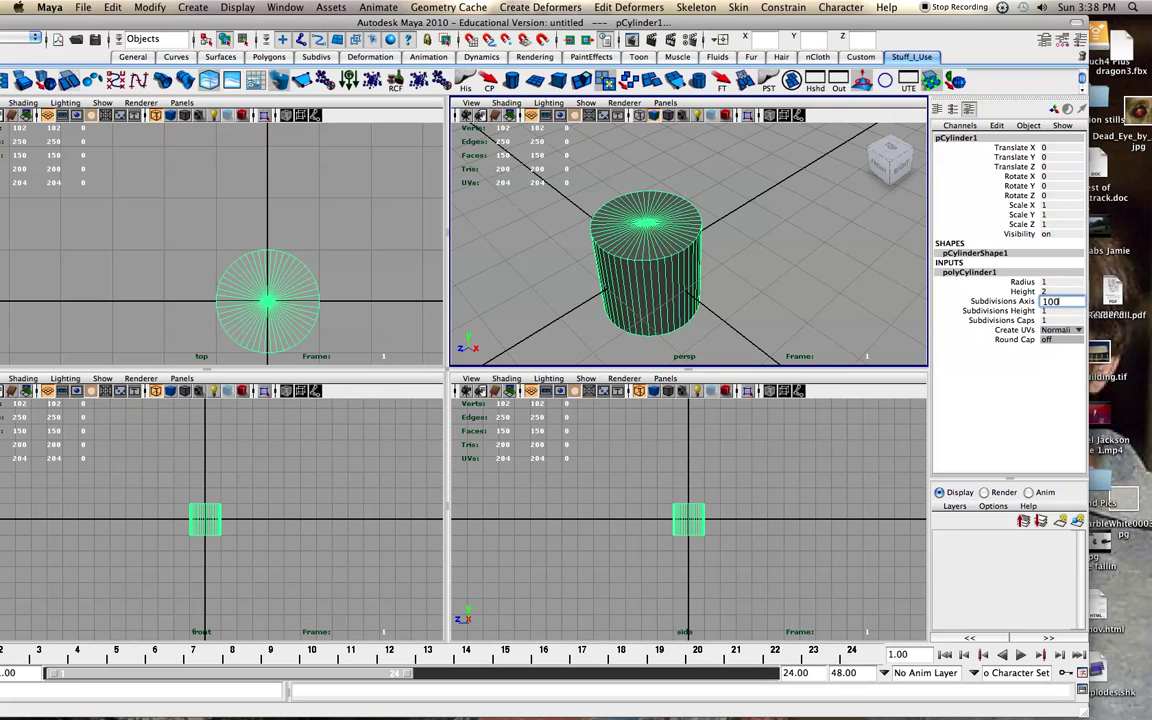
text(00)
key(Return)
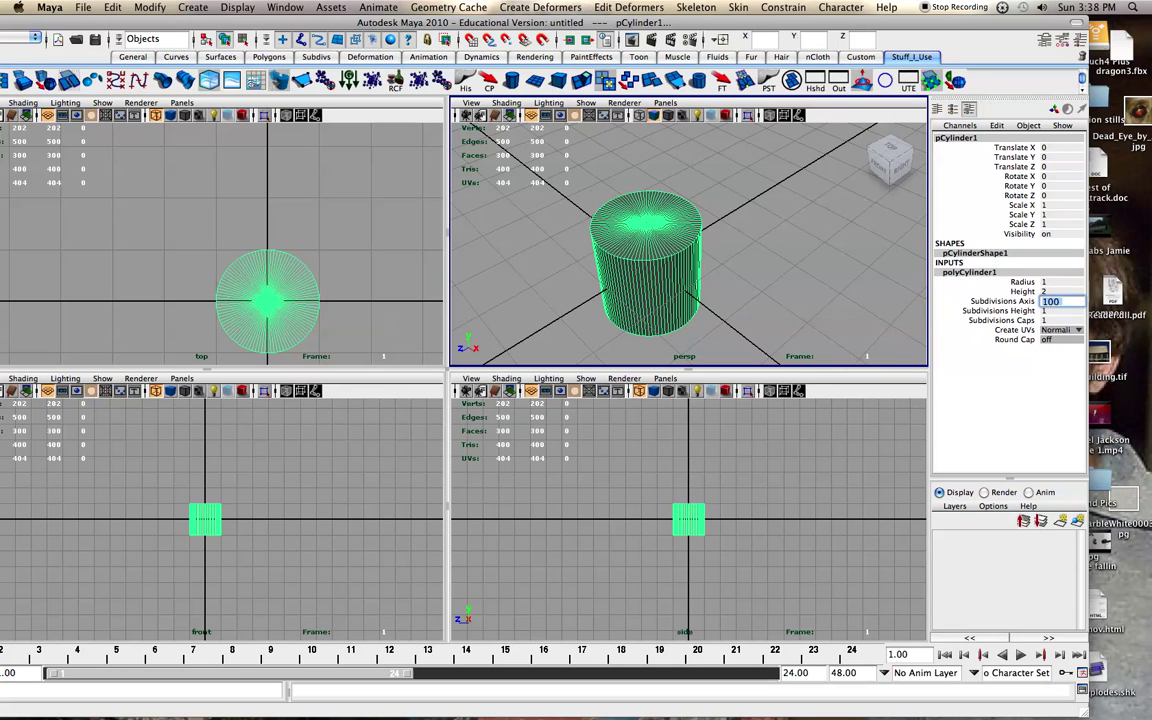
key(BackSpace)
text(50)
key(Return)
Step: Switch the cylinder to vertex mode and select the first three spaced-out vertices on its top rim
scroll(648, 257, up, 3)
right_drag(657, 270, 605, 265)
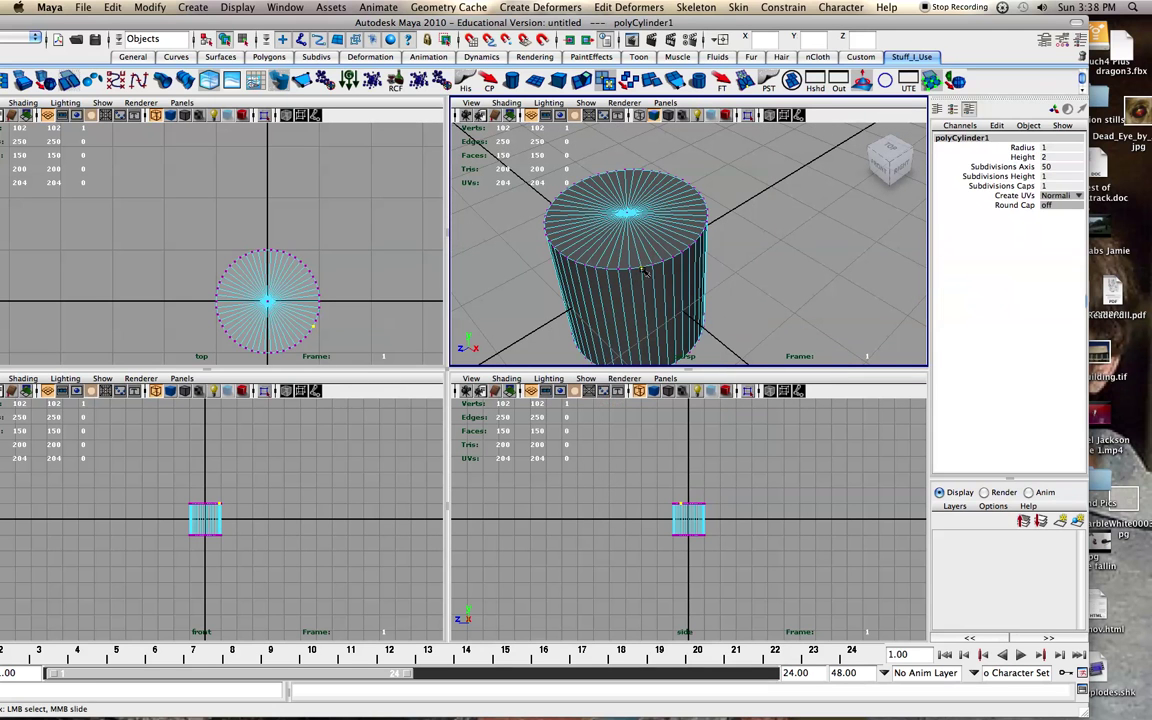
alt+drag(604, 264, 640, 272)
alt+right_drag(600, 275, 635, 280)
alt+middle_drag(635, 280, 680, 270)
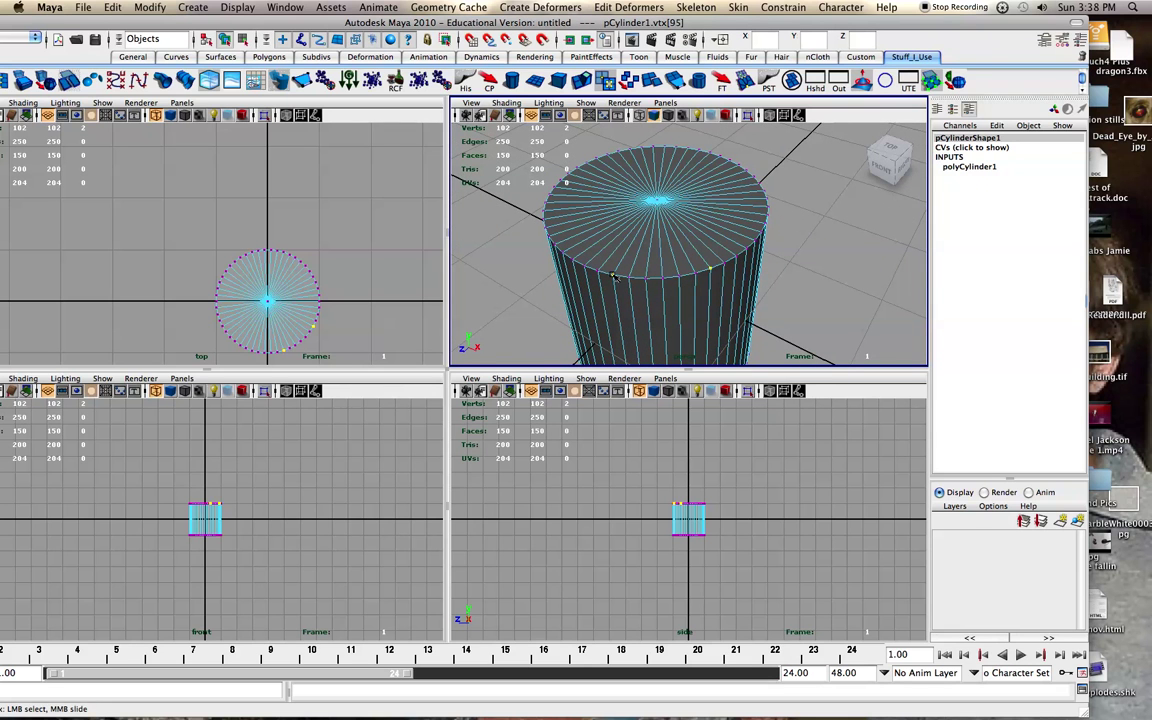
alt+drag(553, 250, 670, 285)
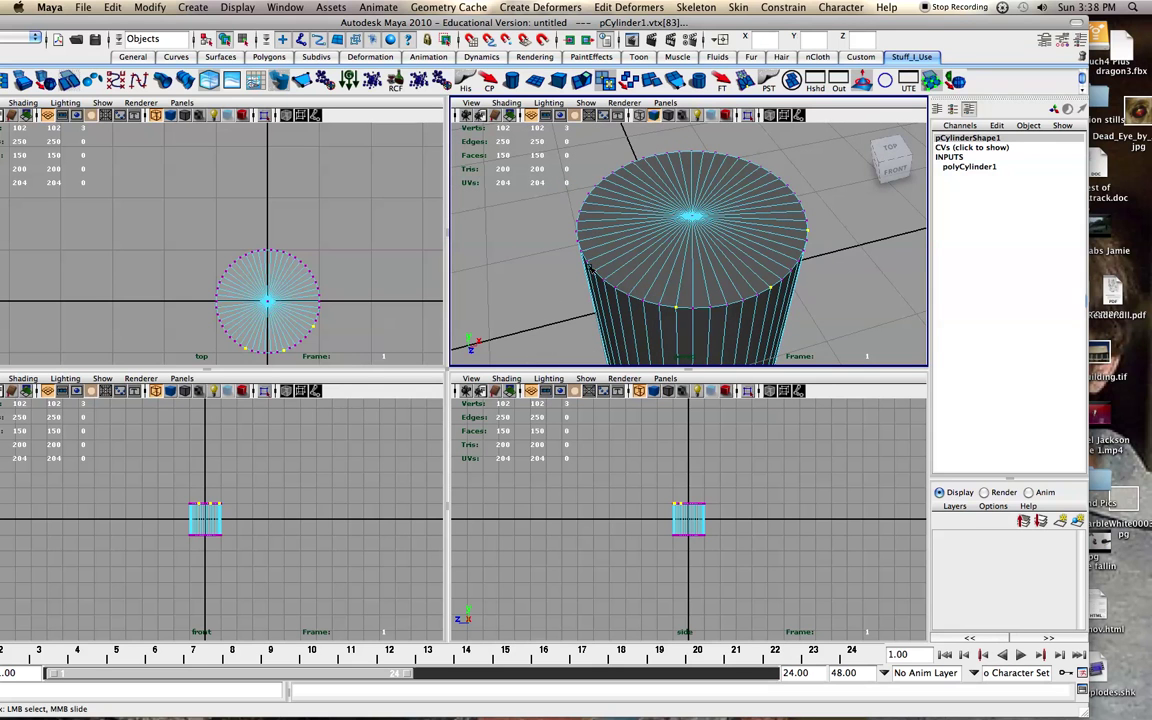
Step: Extend the selection around the top rim to eight vertices, leaving gaps between them
alt+drag(602, 271, 786, 259)
click(660, 268)
click(664, 213)
shift+click(659, 238)
shift+click(659, 238)
scroll(643, 242, up, 1)
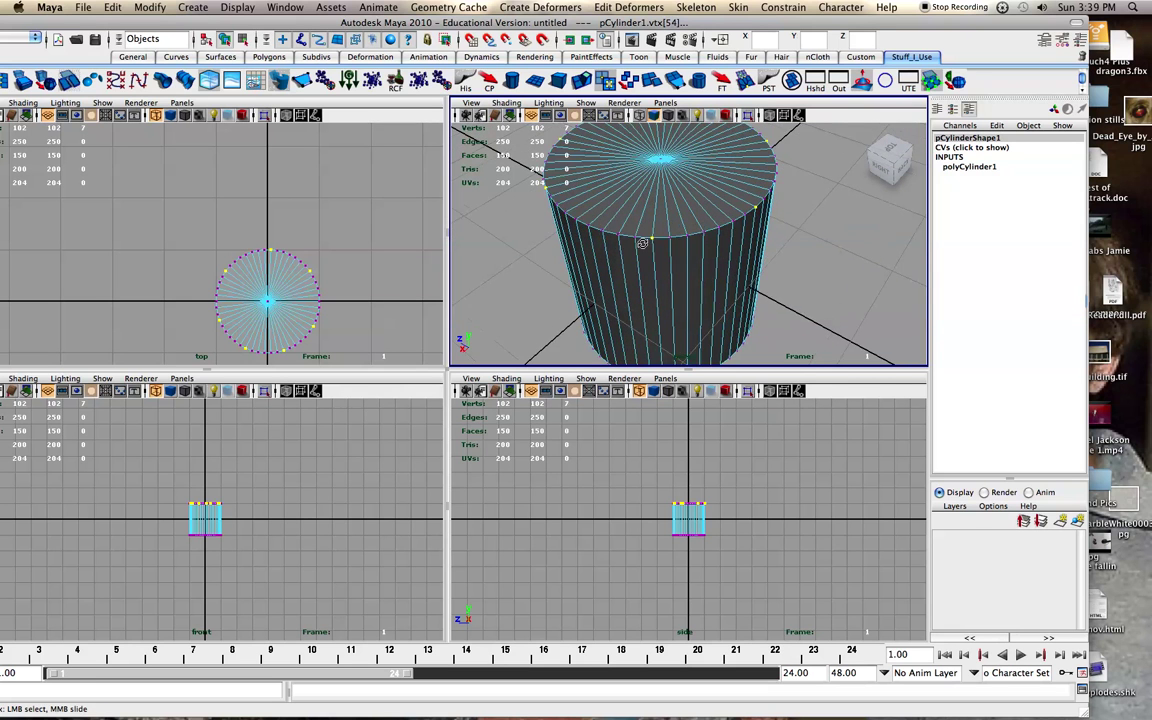
alt+middle_drag(643, 242, 694, 272)
alt+drag(694, 272, 679, 272)
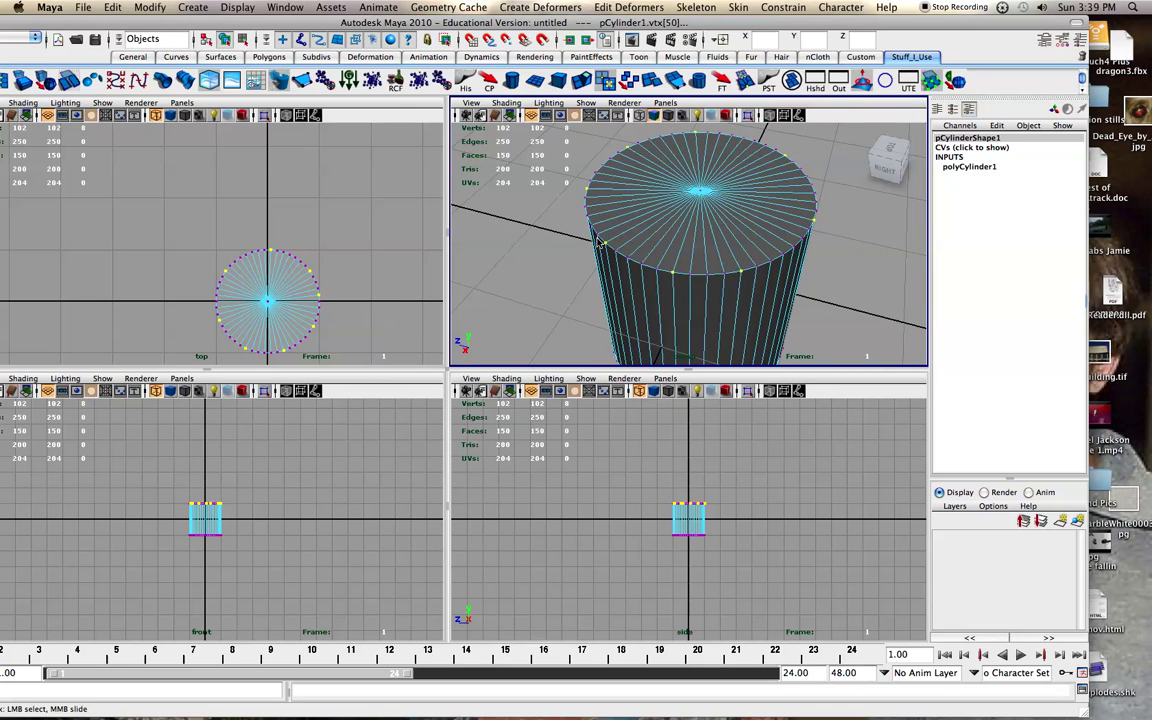
Step: Enable Soft Select for the rim vertices with a flattened falloff curve and a falloff radius of about 0.42
drag(645, 22, 747, 22)
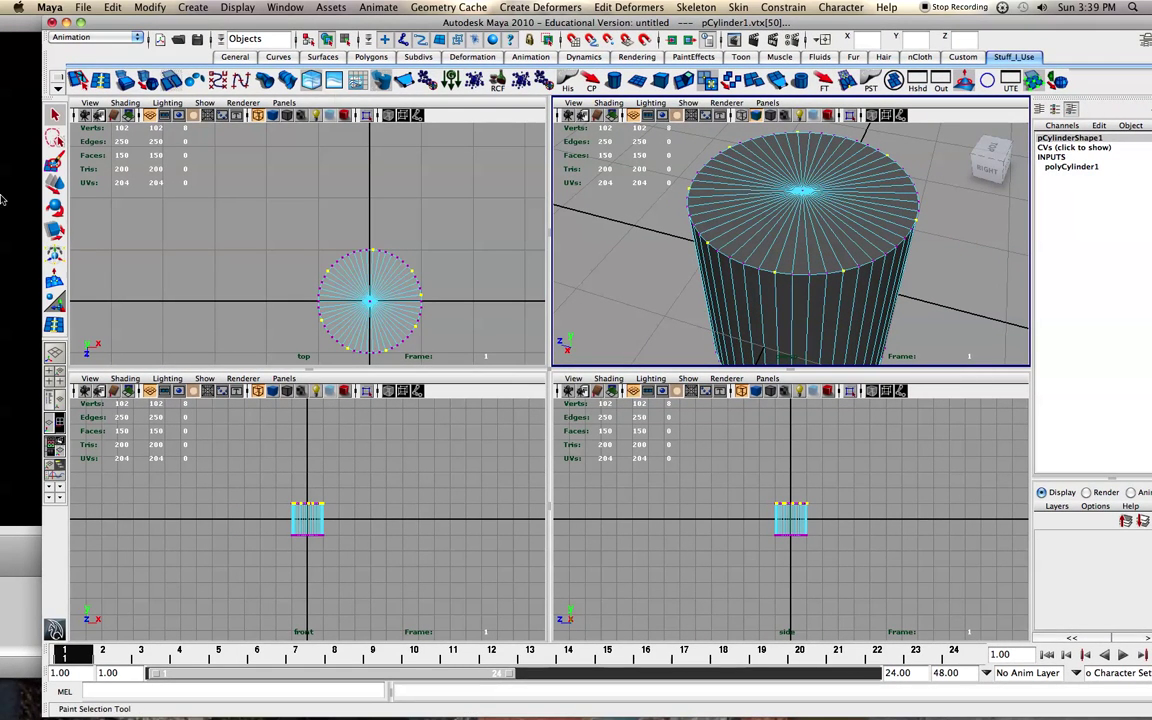
double_click(55, 113)
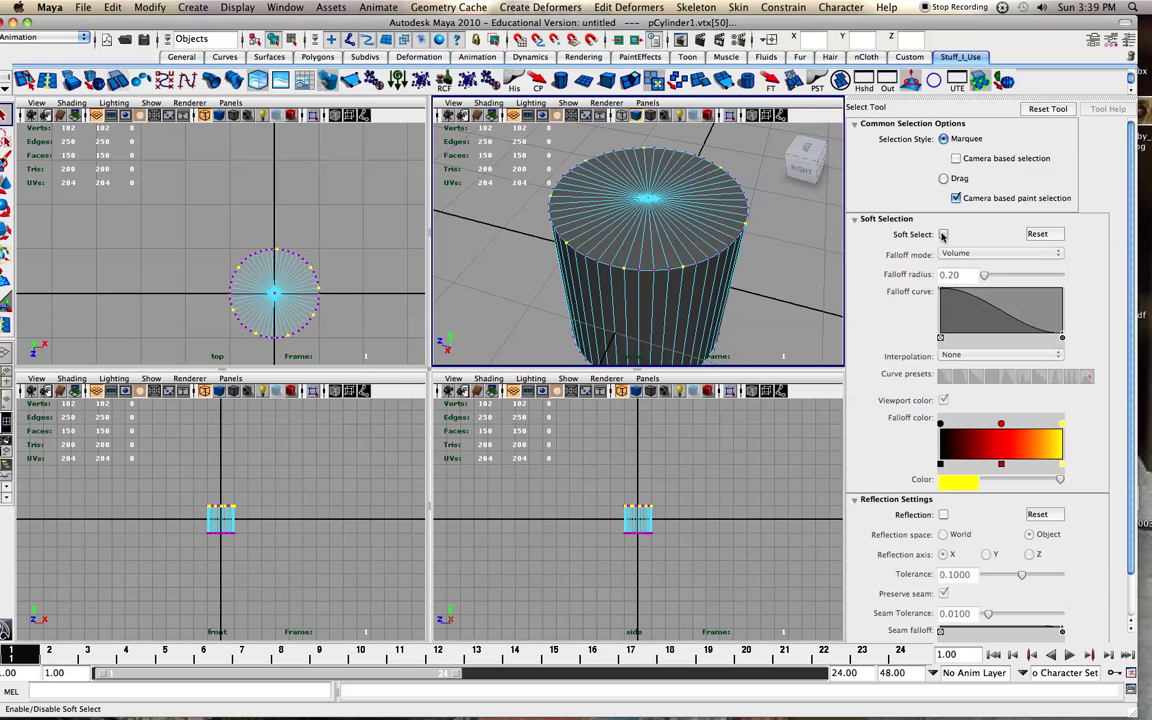
click(943, 234)
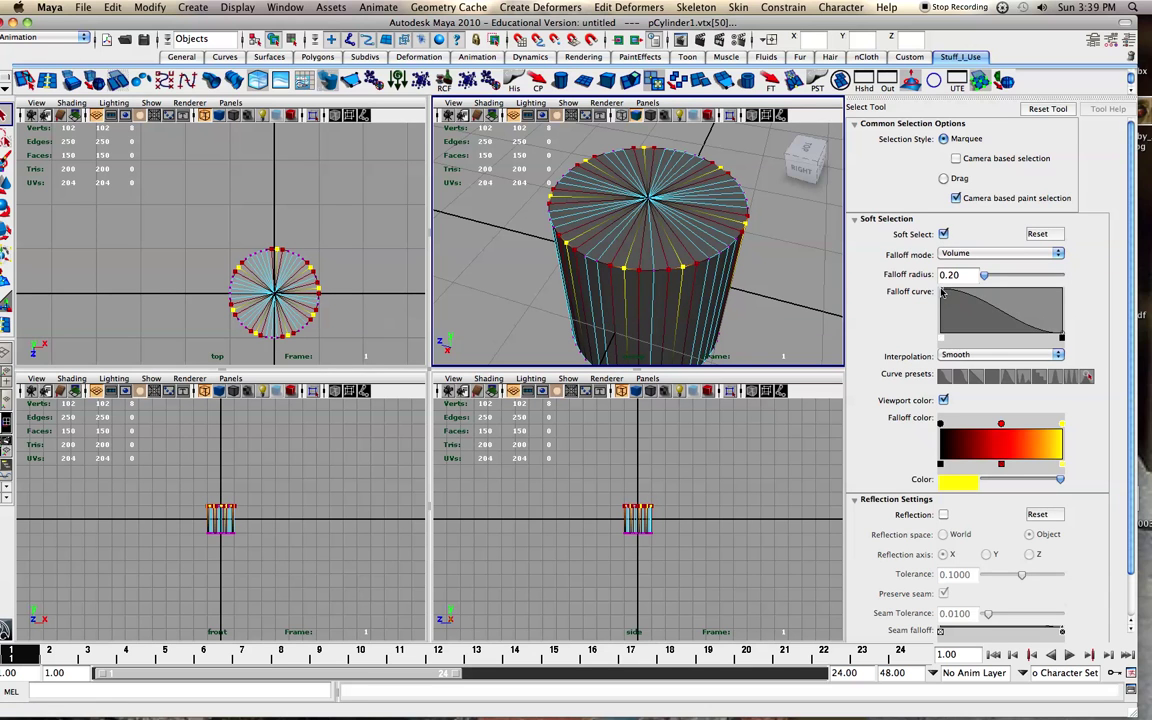
drag(945, 291, 939, 320)
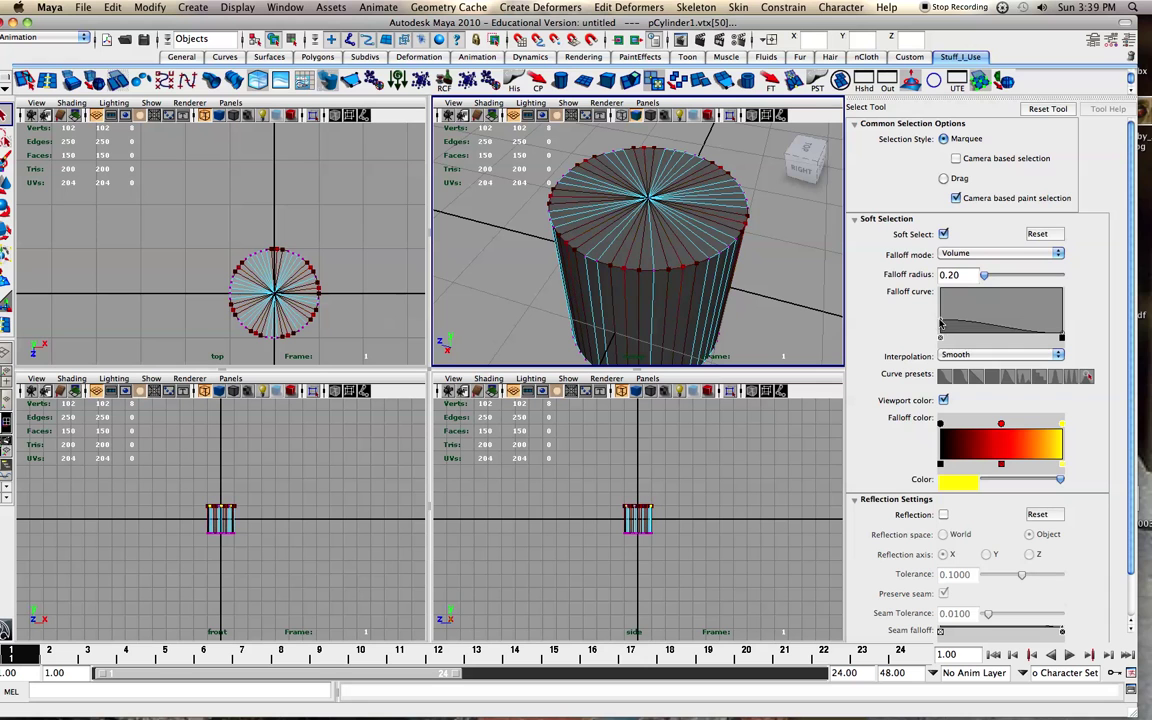
middle_drag(575, 210, 640, 234)
Step: Move the soft-selected rim vertices up along Y to give the cylinder's top a wavy edge
key(w)
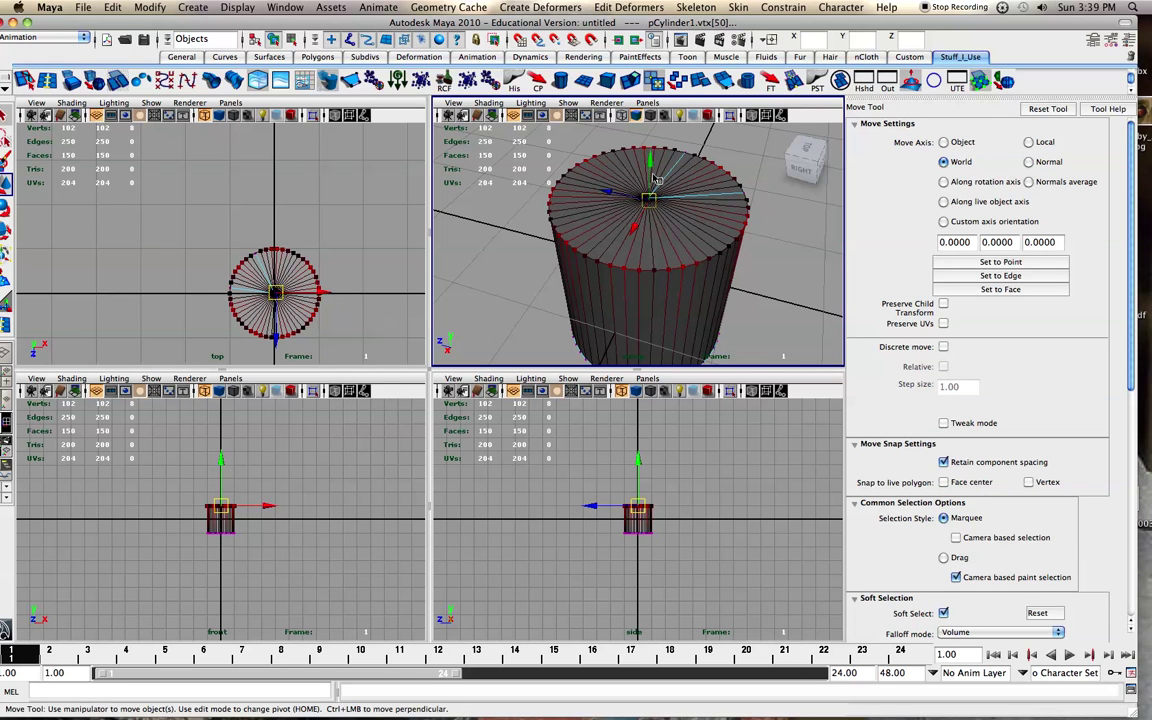
drag(652, 166, 632, 46)
drag(636, 113, 640, 82)
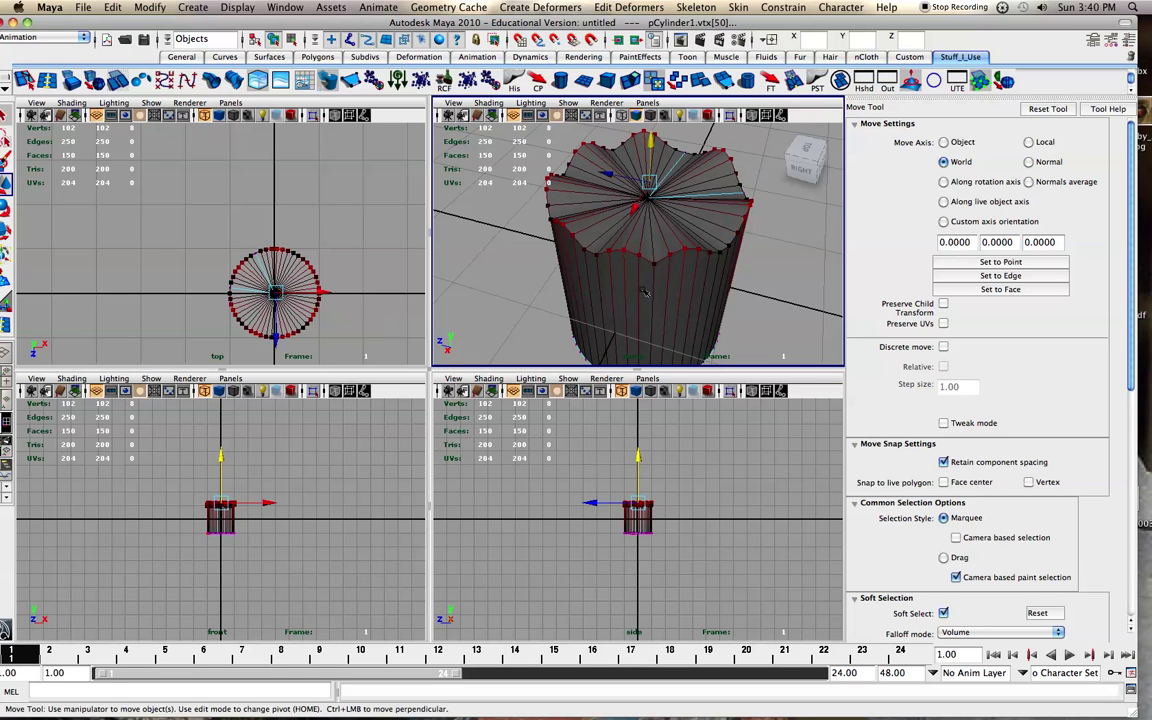
Step: Deselect the vertices, turn off Soft Select and return the cylinder to object mode
key(q)
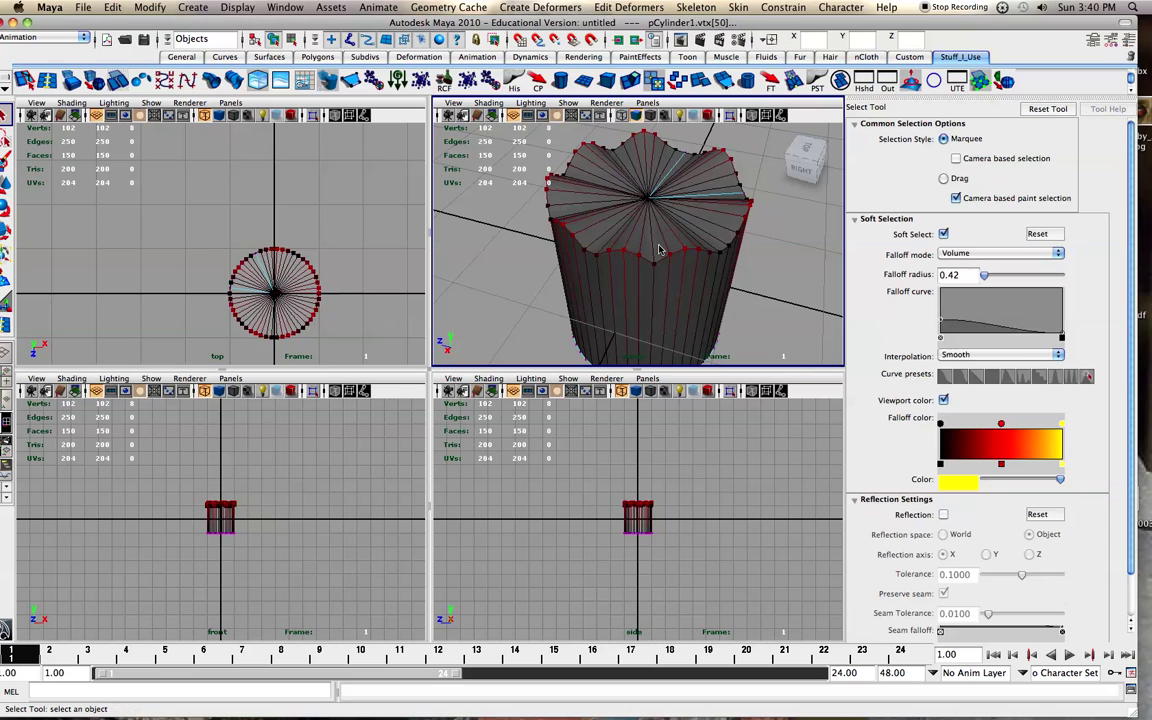
click(659, 249)
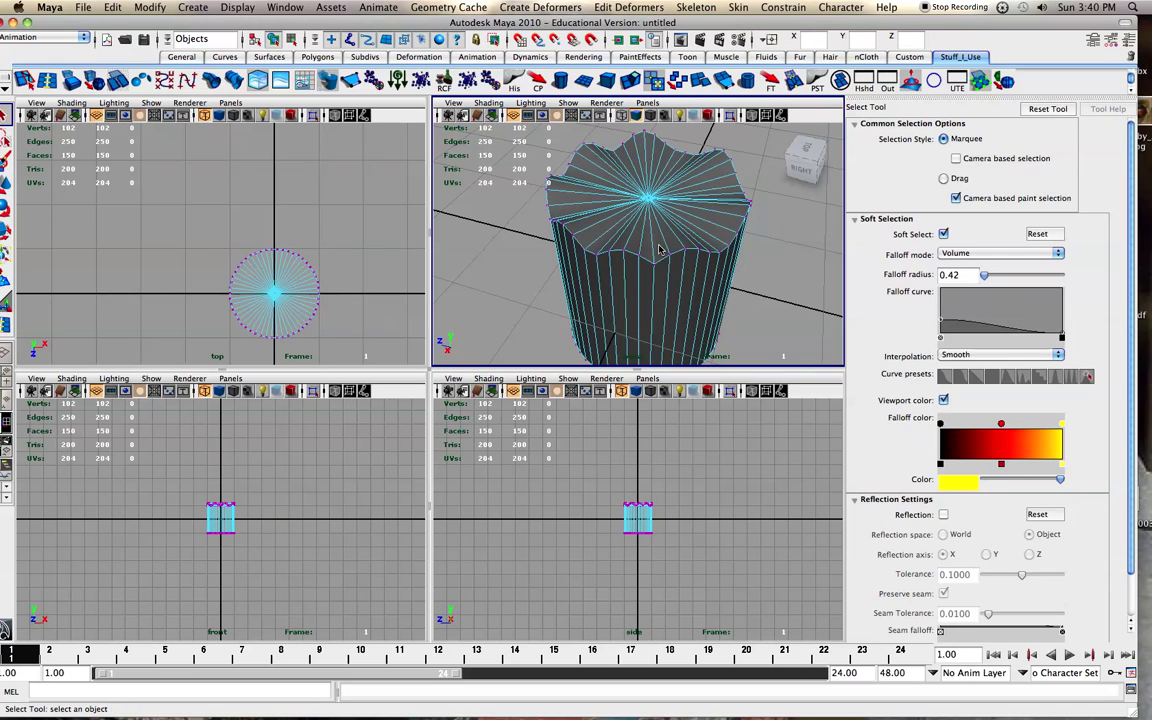
click(942, 236)
right_drag(673, 216, 728, 201)
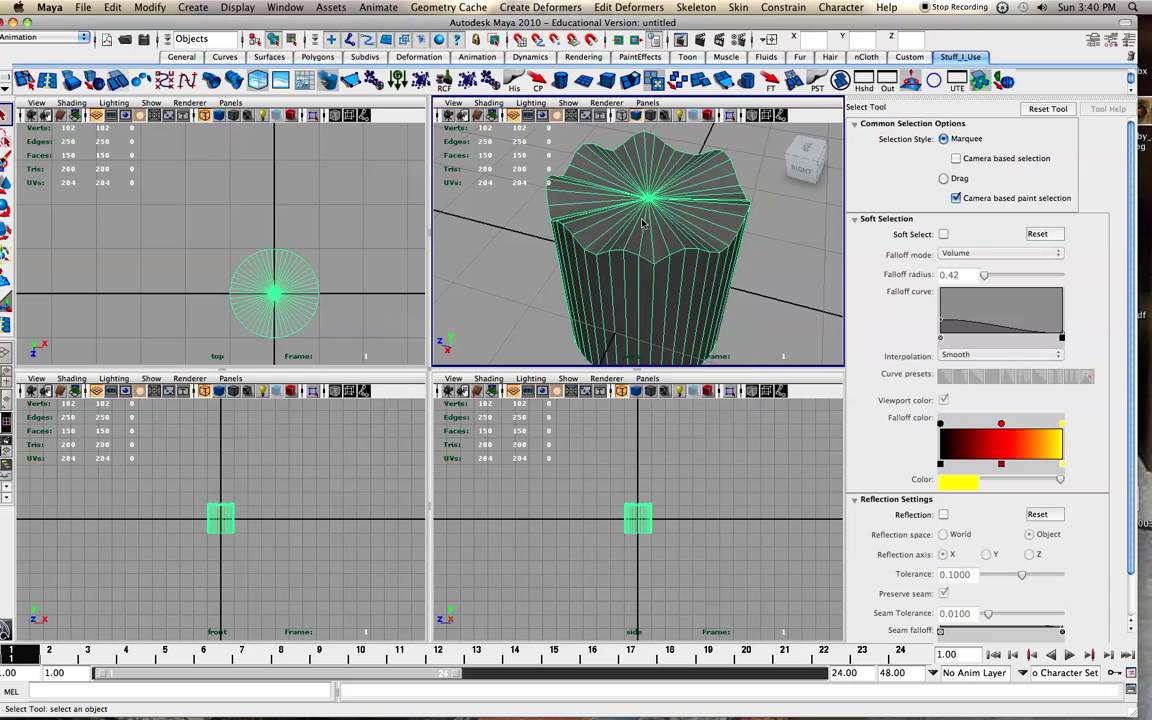
Step: Replace the wavy cylinder with a polygon pipe of radius 1, height 2, thickness 0.25 and 30 axis divisions, rotated 90 in Z
key(Delete)
key(space)
click(193, 7)
mouse_move(180, 41)
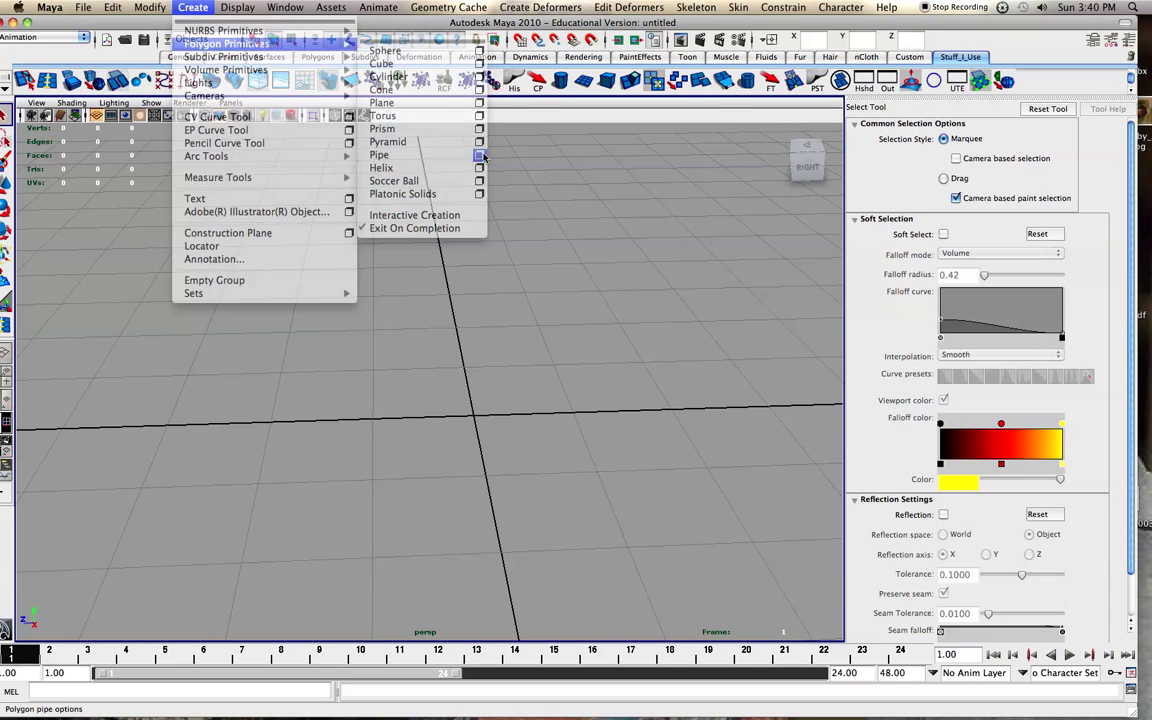
click(476, 170)
drag(469, 90, 429, 82)
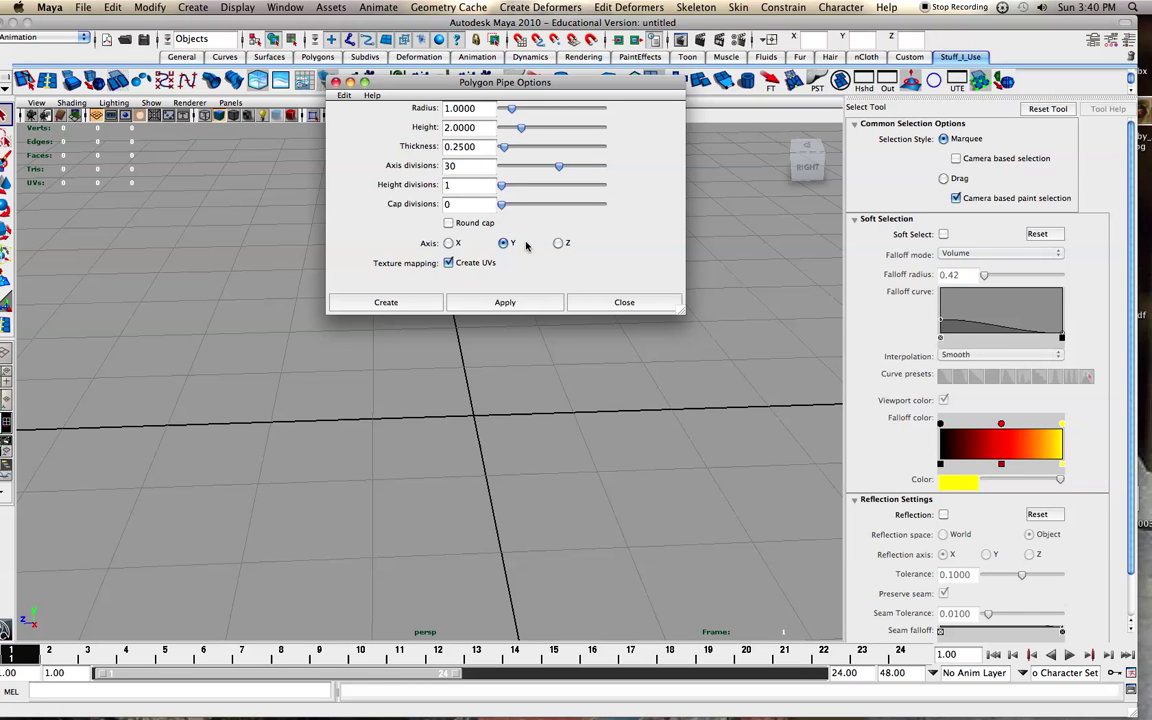
click(427, 302)
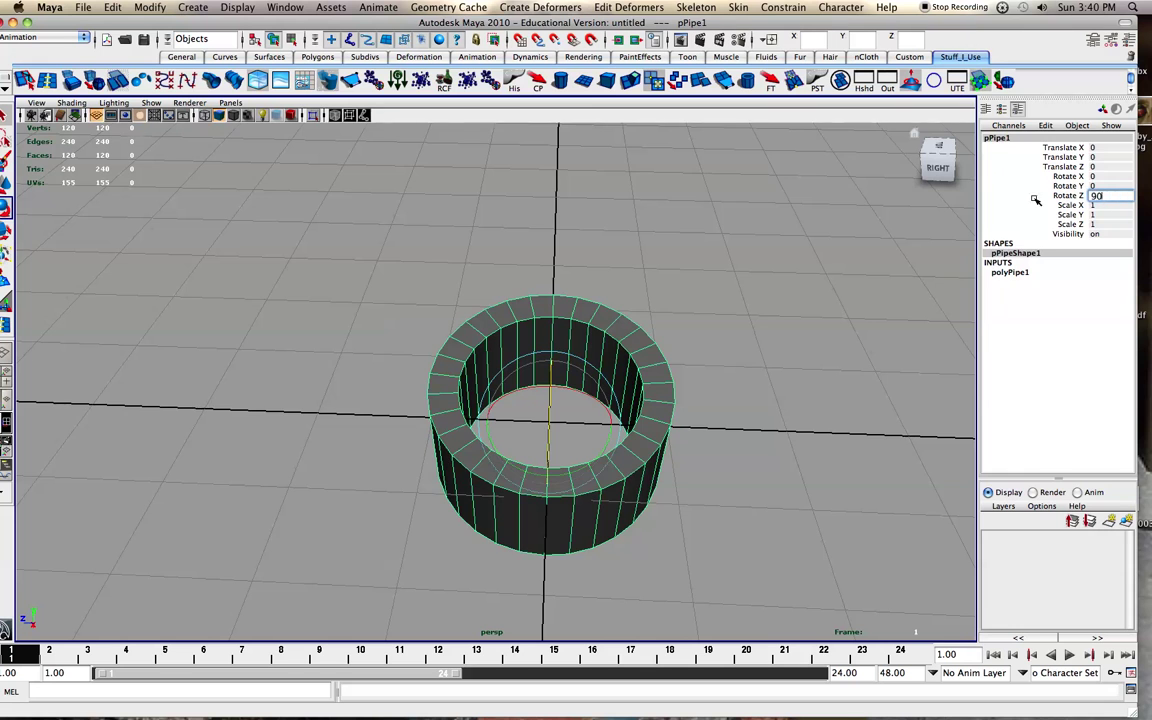
Step: Delete the faces of the pipe's lower half to leave a half-ring arch
click(285, 391)
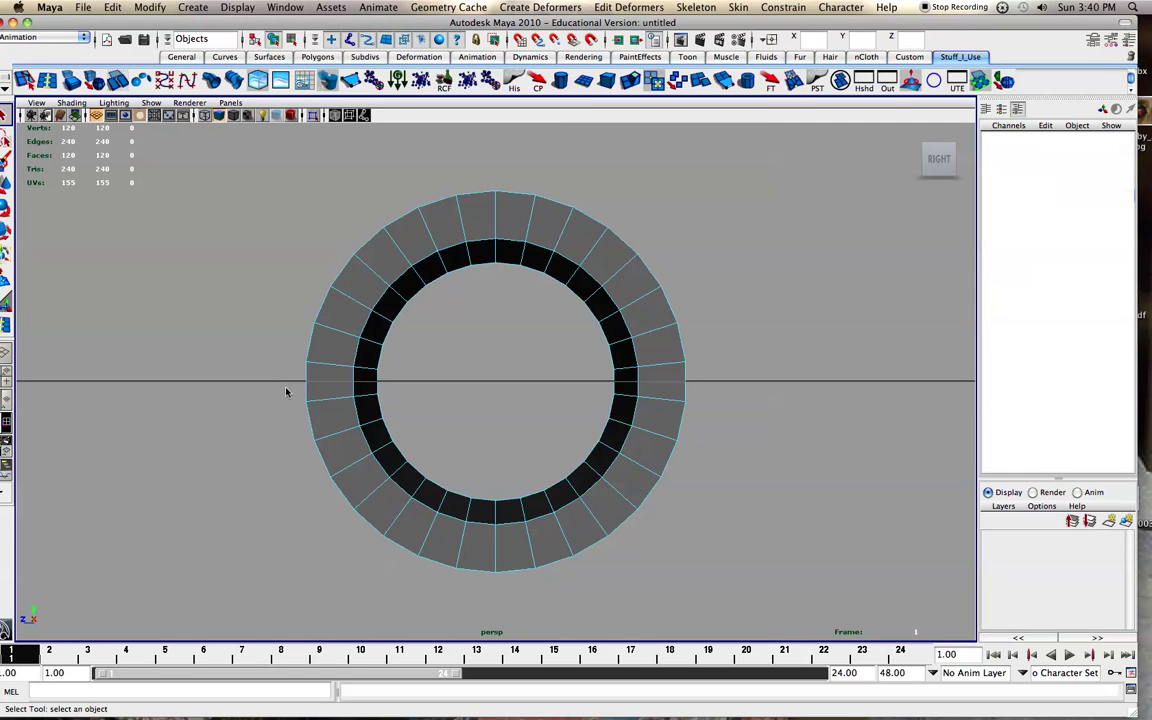
drag(288, 367, 738, 571)
key(Delete)
alt+drag(586, 421, 583, 391)
alt+drag(499, 398, 463, 427)
key(z)
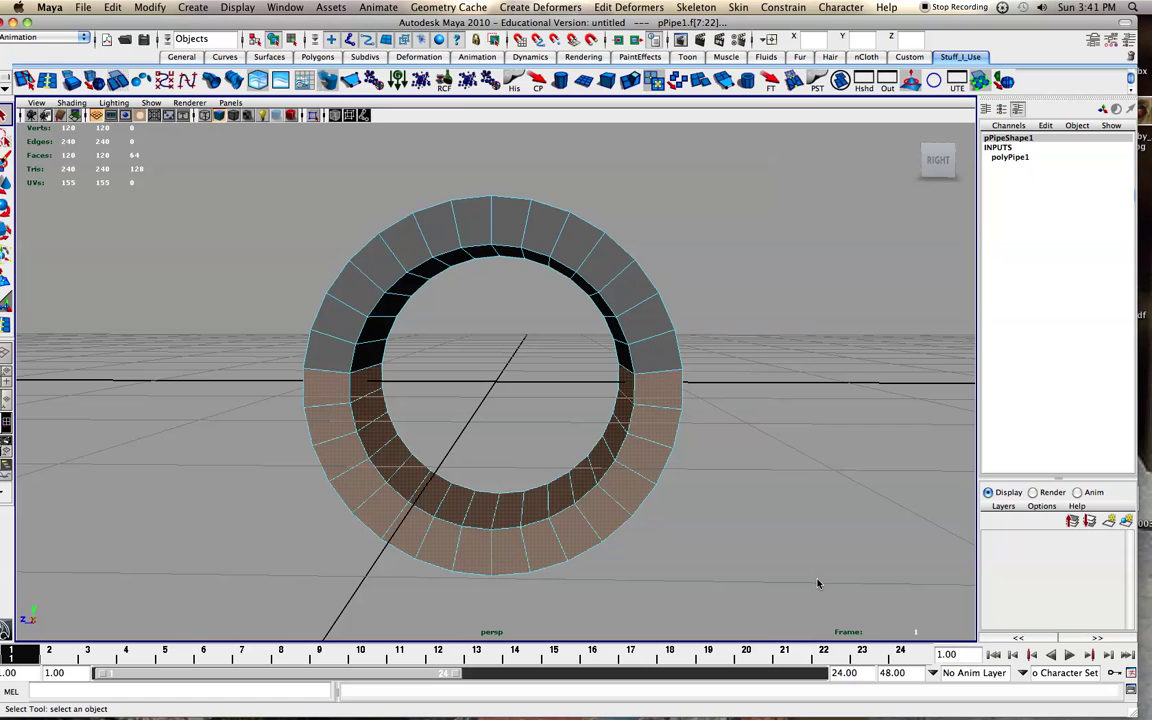
key(Delete)
Step: Select the border edges around both open ends of the arch and close them with Fill Hole
alt+drag(635, 470, 400, 365)
right_drag(357, 356, 362, 333)
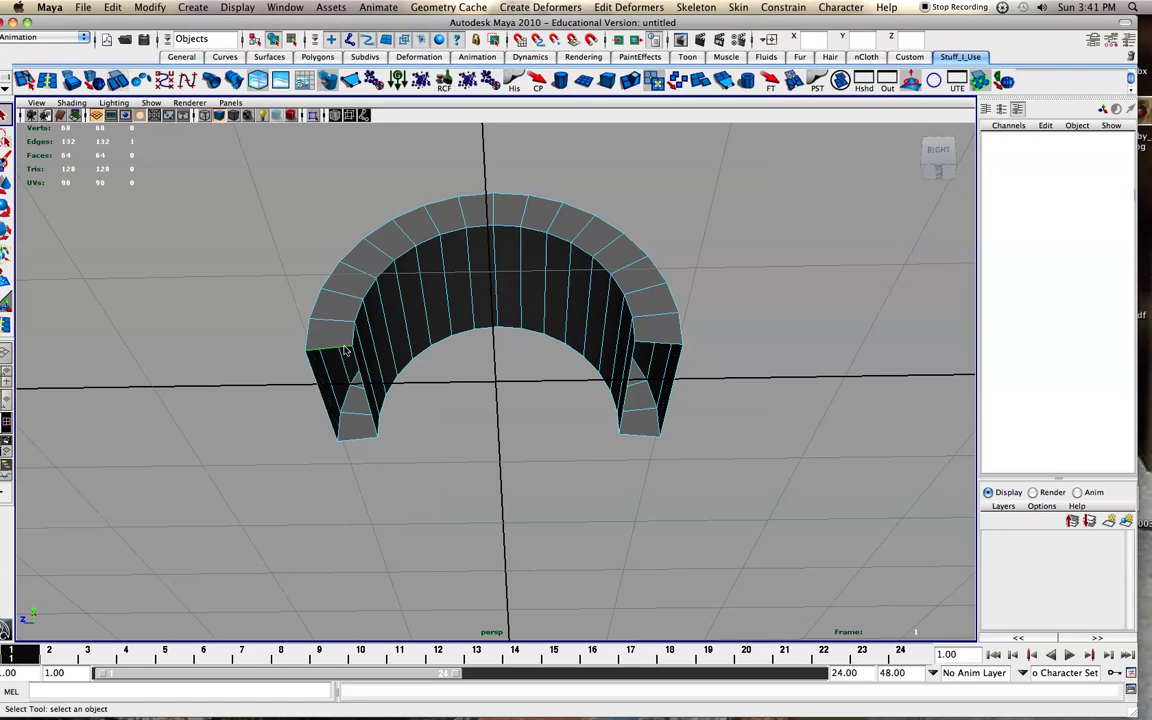
click(345, 350)
shift+click(655, 347)
shift+double_click(649, 346)
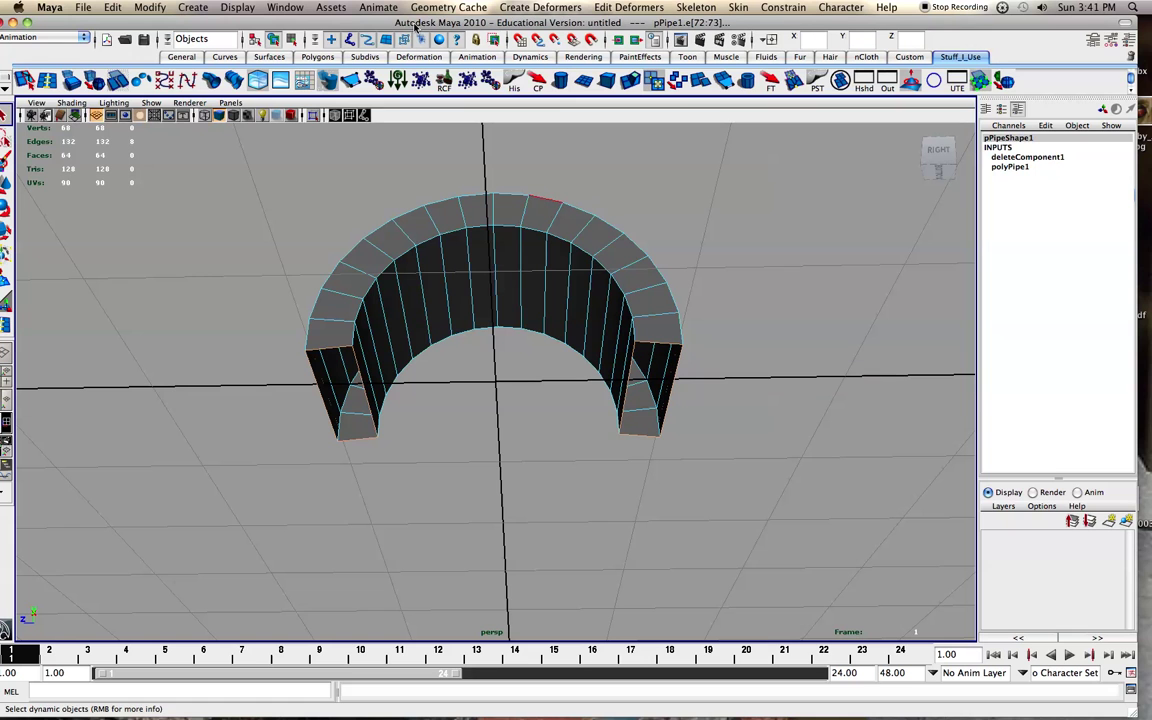
click(20, 40)
click(20, 49)
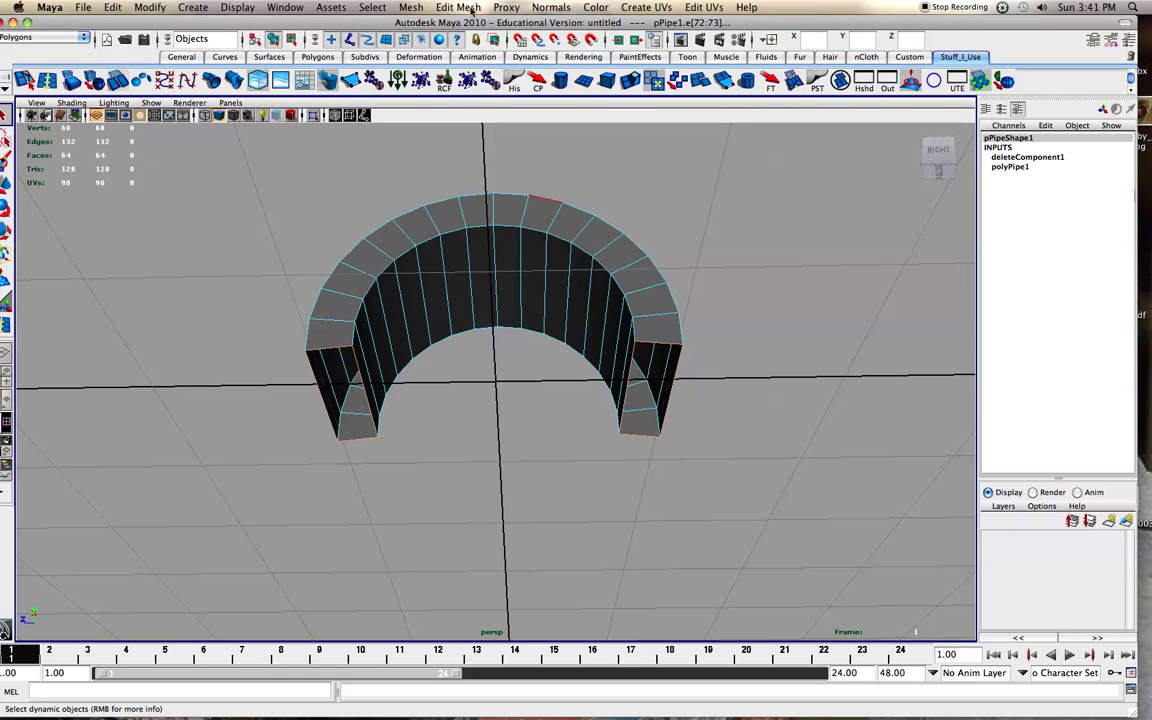
click(410, 7)
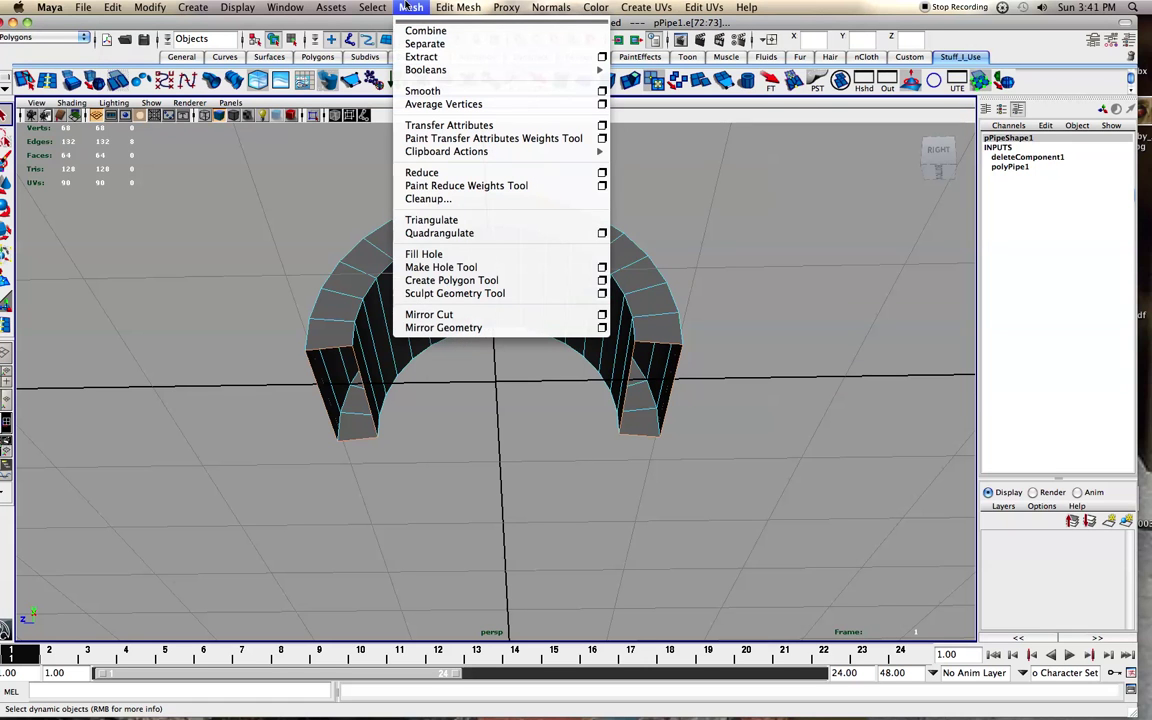
click(423, 254)
alt+drag(426, 346, 344, 389)
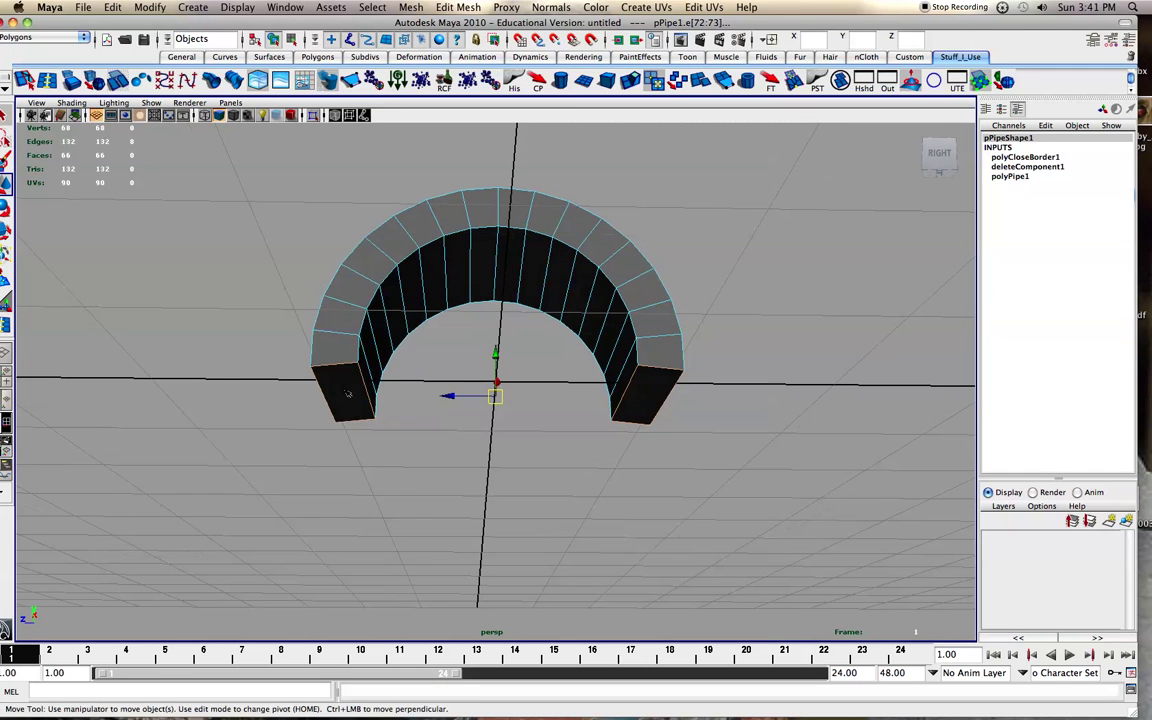
Step: In wireframe, select the arch's outer vertices on the +Z side and flatten them along Z into a straight vertical side
right_click(344, 389)
right_drag(346, 391, 341, 412)
alt+drag(427, 365, 522, 362)
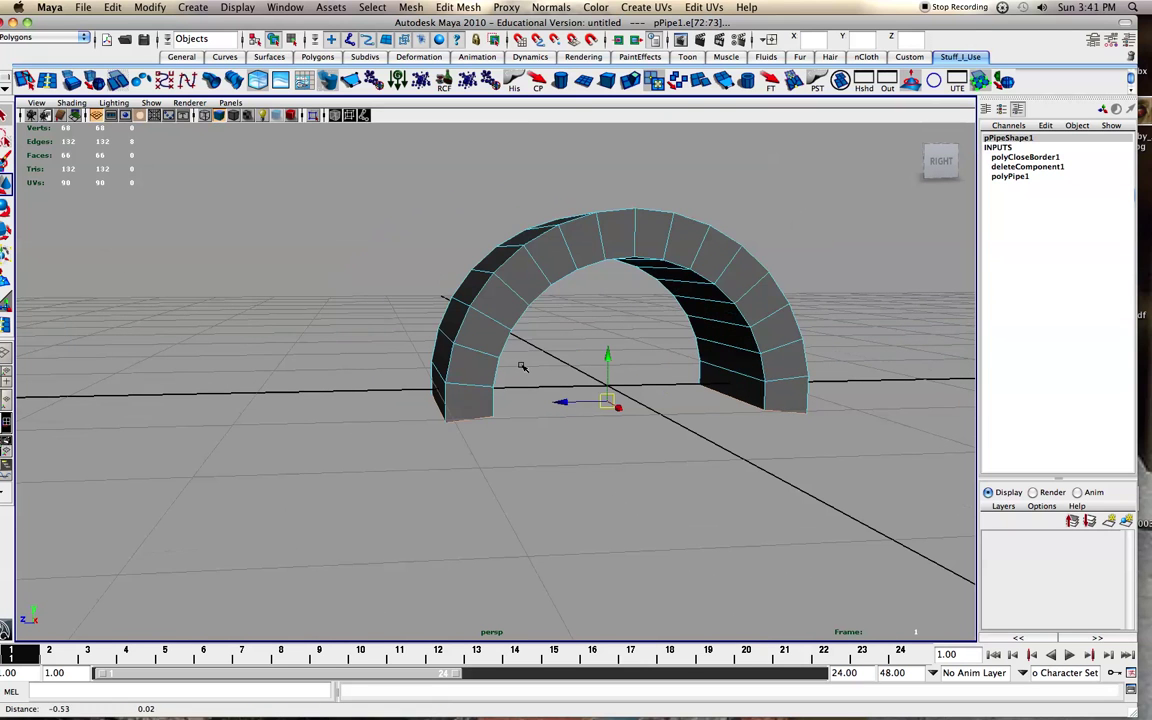
key(4)
right_click(455, 365)
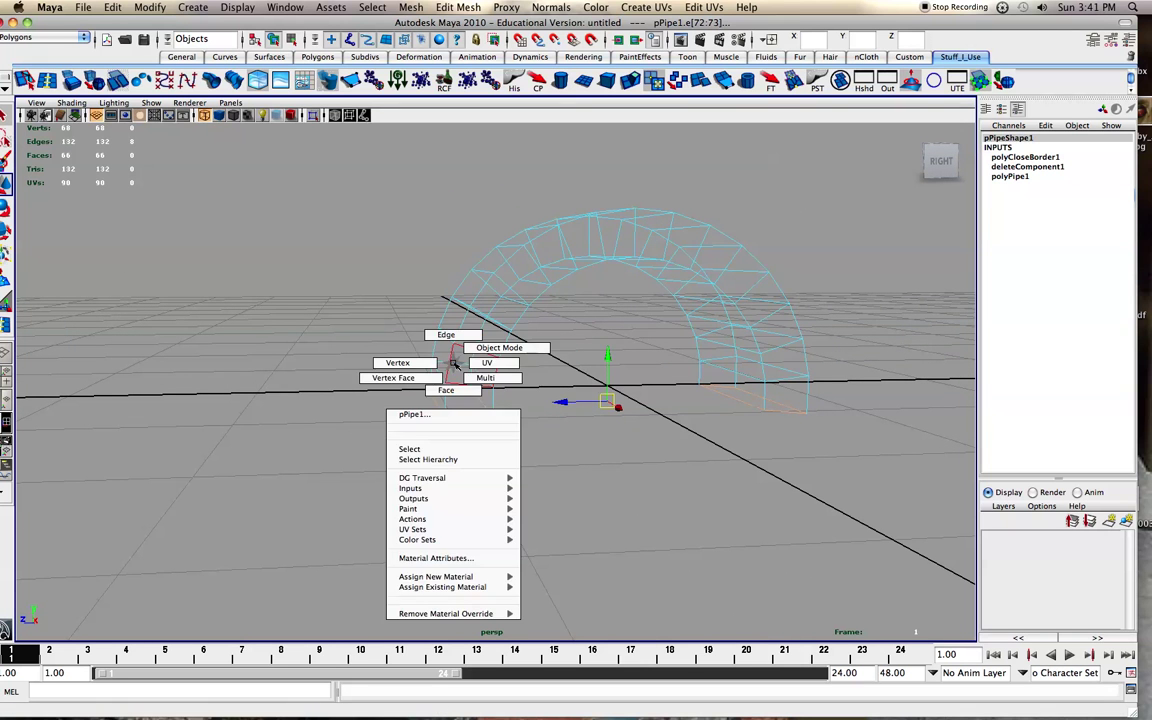
alt+drag(438, 362, 340, 216)
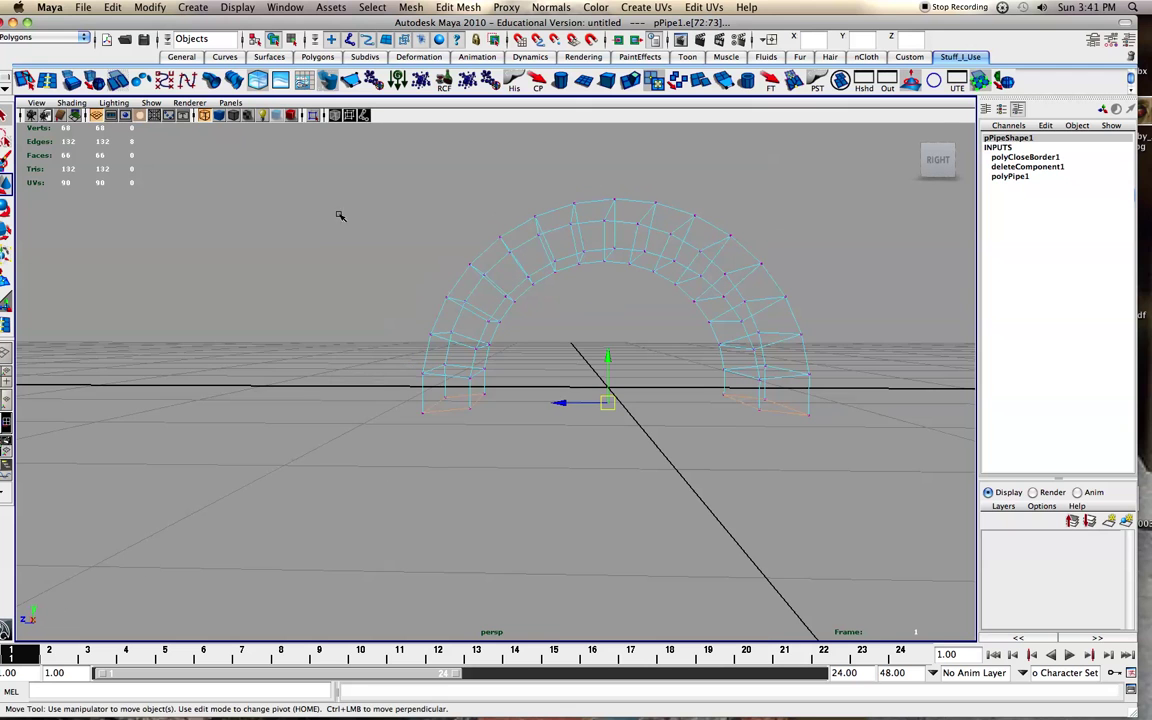
drag(437, 349, 458, 406)
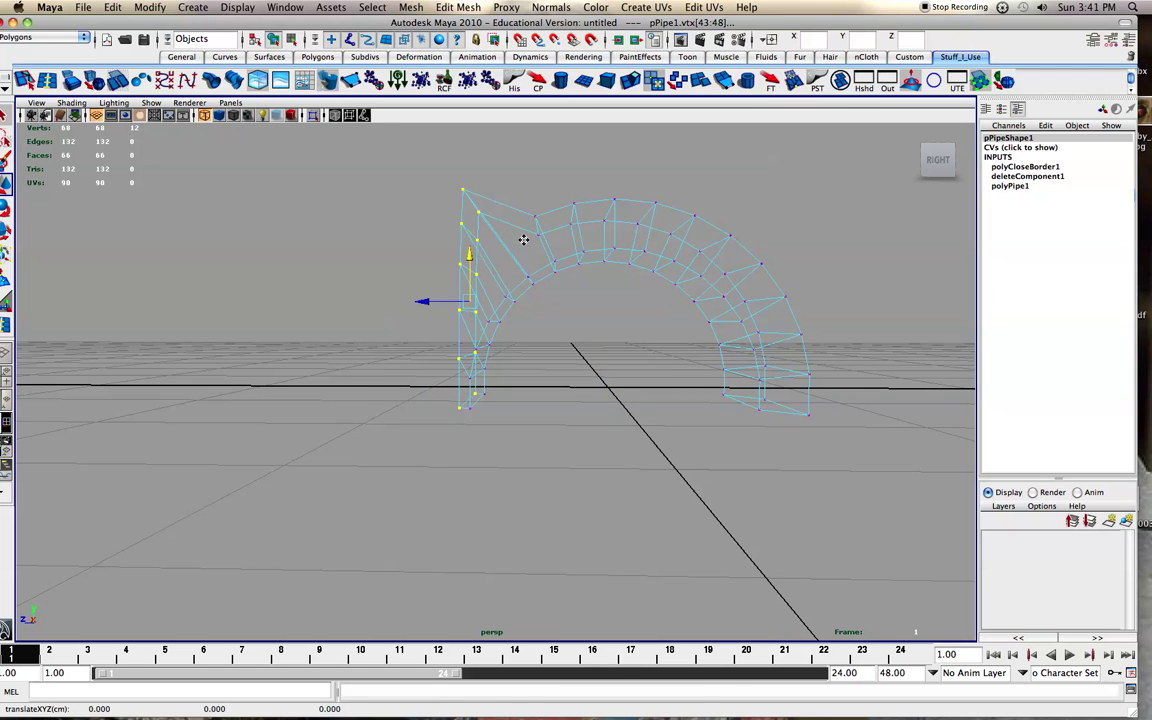
Step: Select the arch's outer vertices on the -Z side, scale them flat along Z and adjust their height
alt+drag(523, 240, 465, 261)
drag(649, 314, 652, 318)
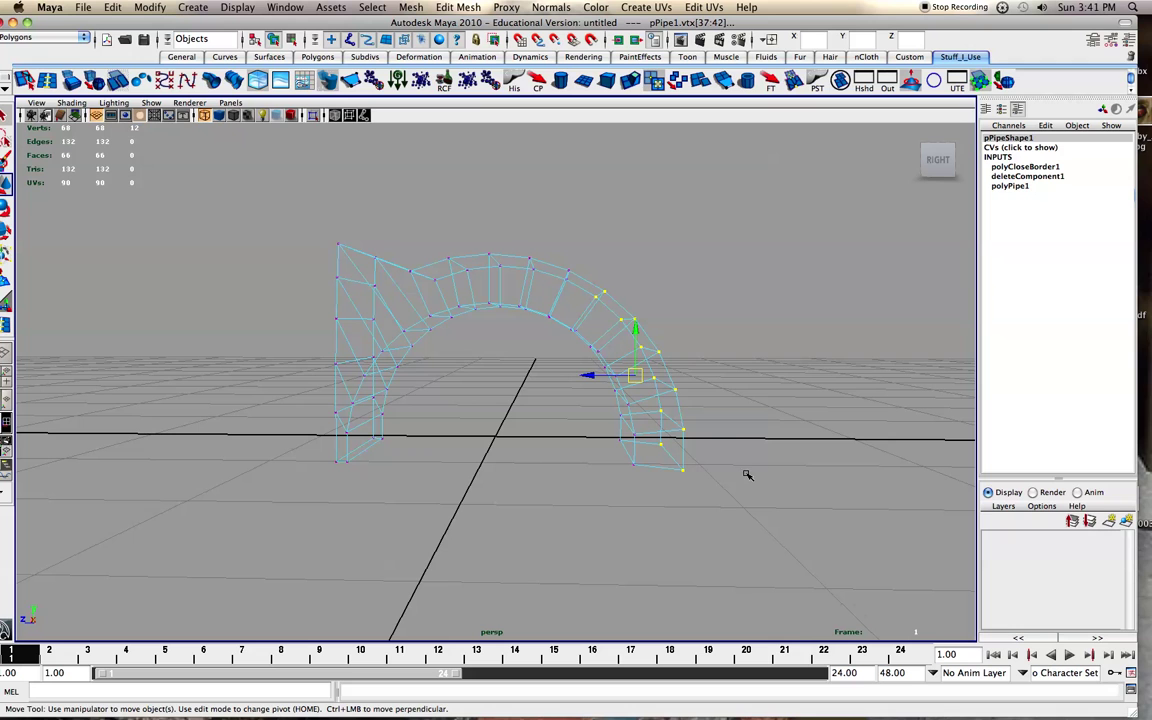
key(r)
drag(574, 376, 634, 381)
key(w)
drag(637, 328, 637, 320)
Step: Scale the arch's upper outer vertices flat in height to square off the top, and return to shaded object mode
drag(287, 186, 686, 300)
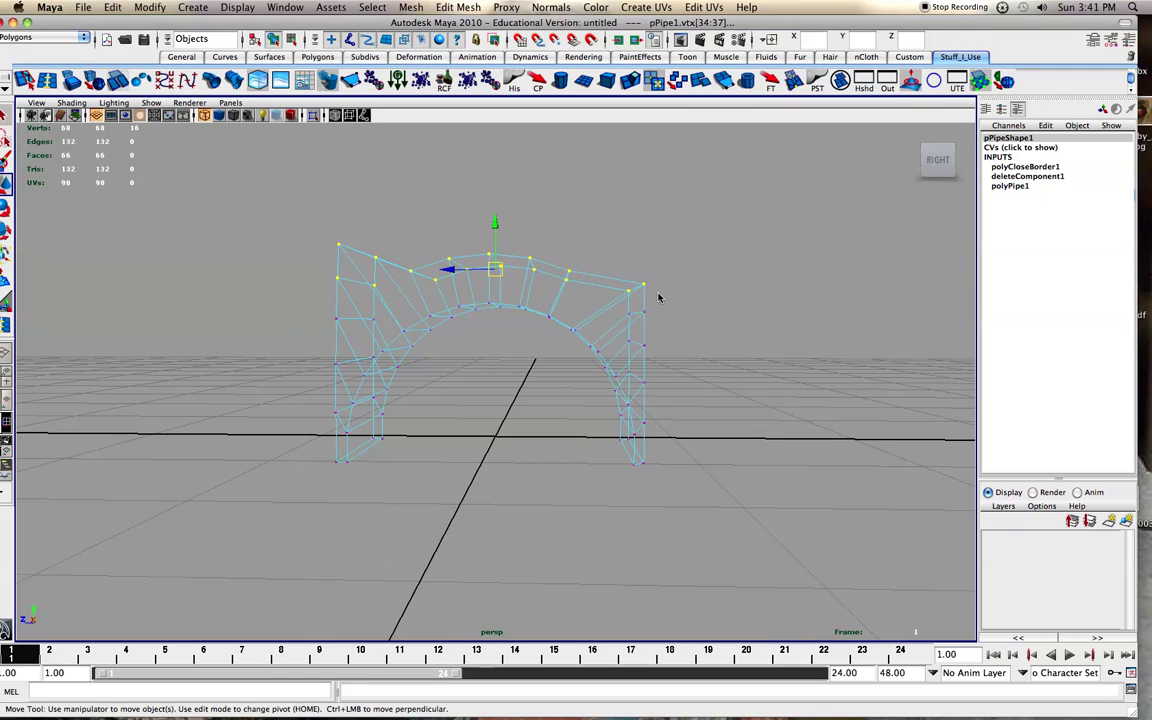
key(r)
mouse_move(495, 207)
mouse_down()
mouse_move(495, 270)
mouse_move(532, 300)
mouse_up()
key(5)
right_drag(532, 300, 597, 285)
click(562, 308)
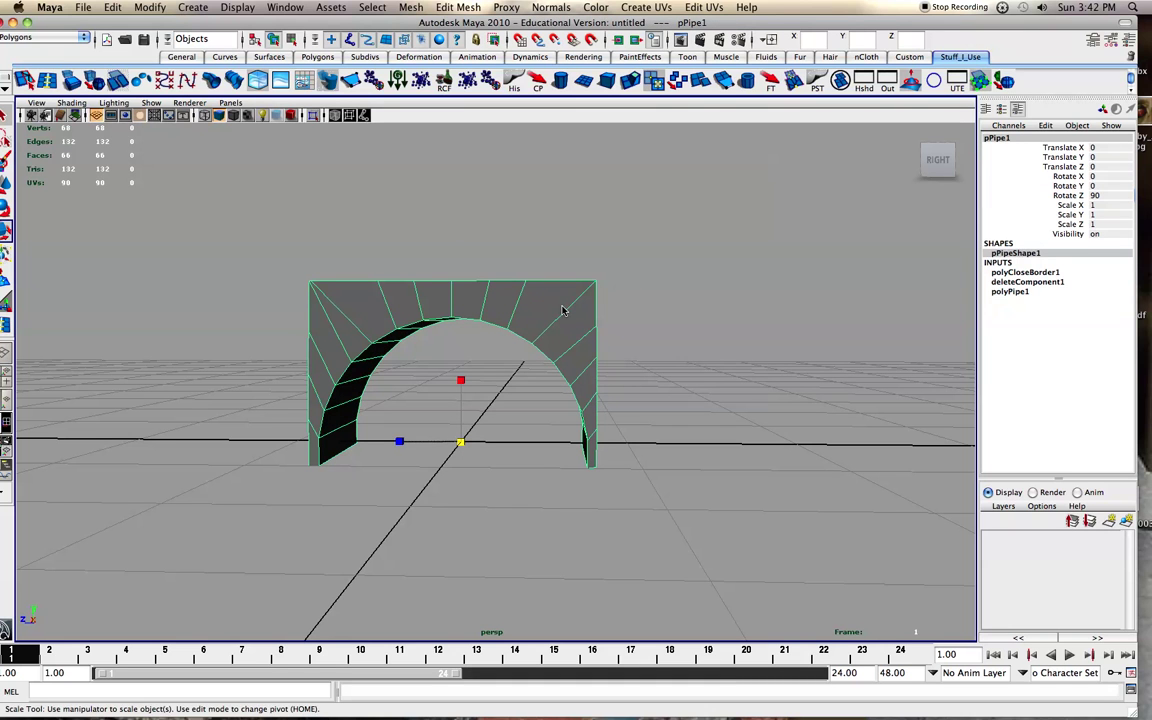
Step: Try duplicating the arch with the copy moved beside it along Z, and delete the copy
click(414, 7)
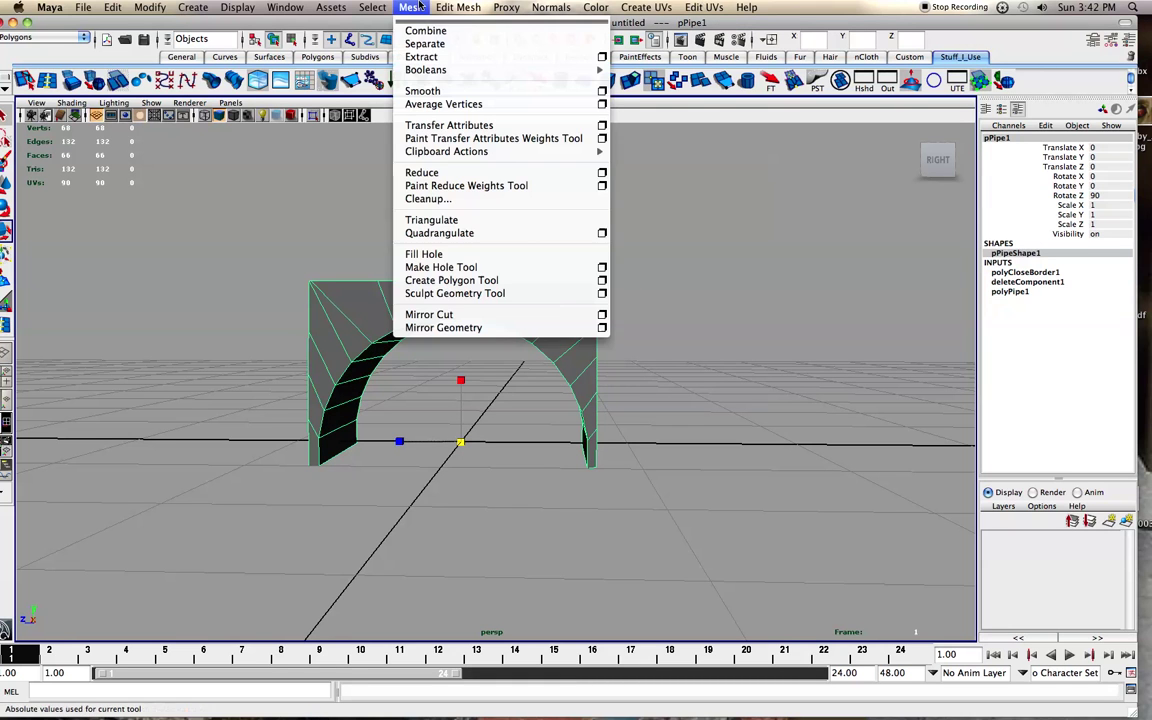
click(414, 7)
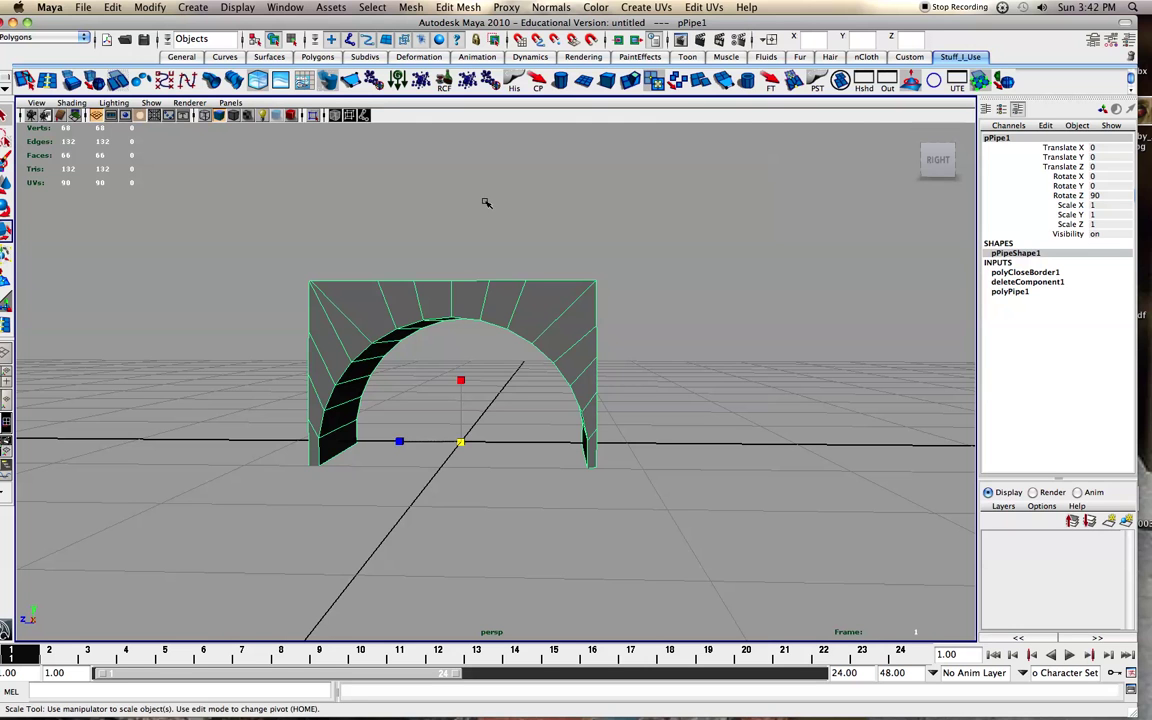
alt+middle_drag(491, 291, 607, 300)
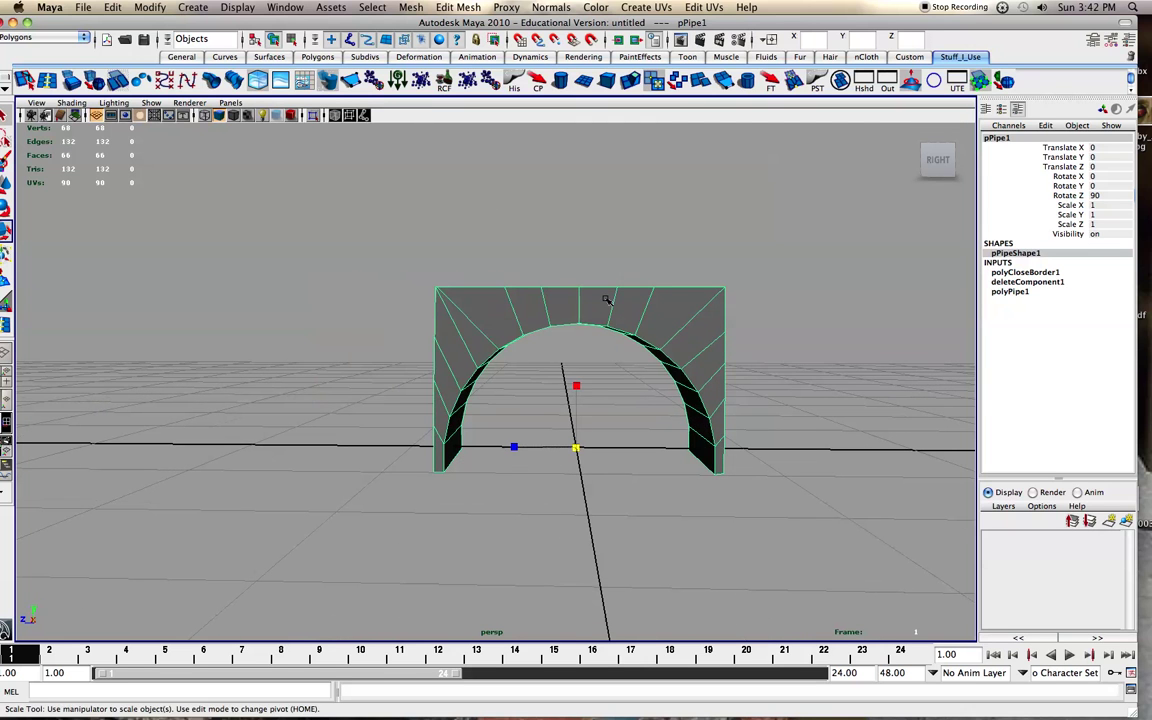
key(ctrl+d)
key(w)
drag(528, 447, 266, 425)
key(Delete)
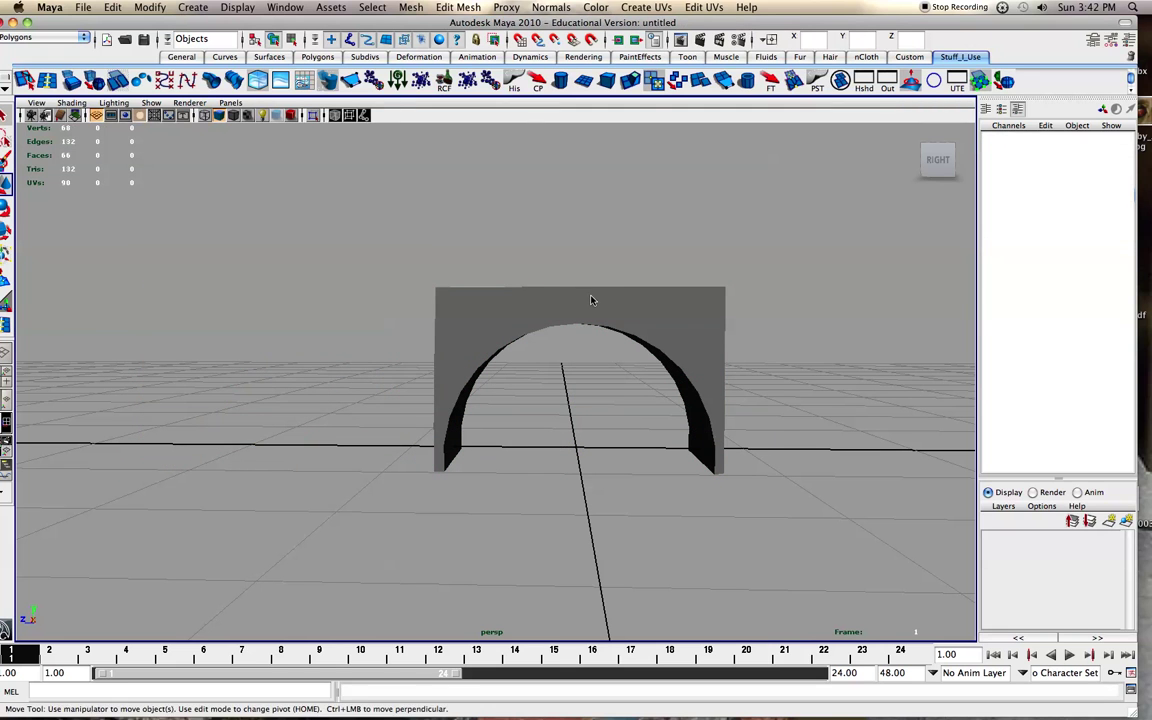
Step: Try Mirror Cut on the arch with the cut plane moved along X
click(589, 296)
click(910, 80)
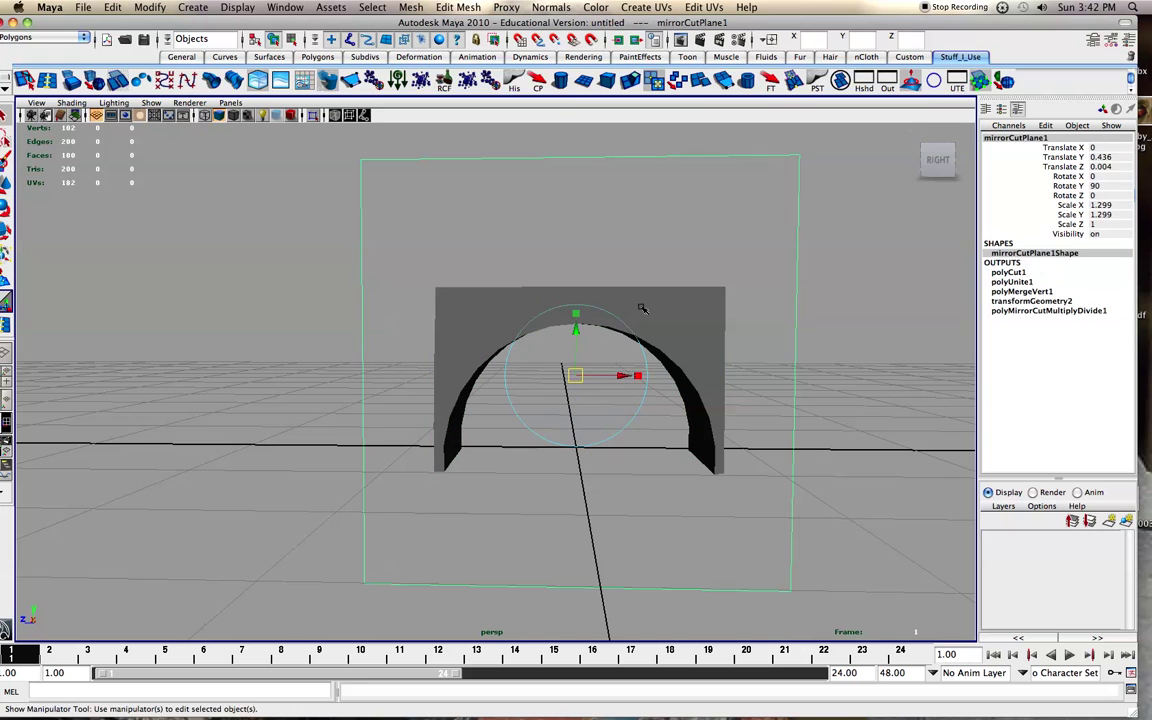
drag(620, 377, 285, 376)
alt+drag(424, 354, 536, 278)
key(z)
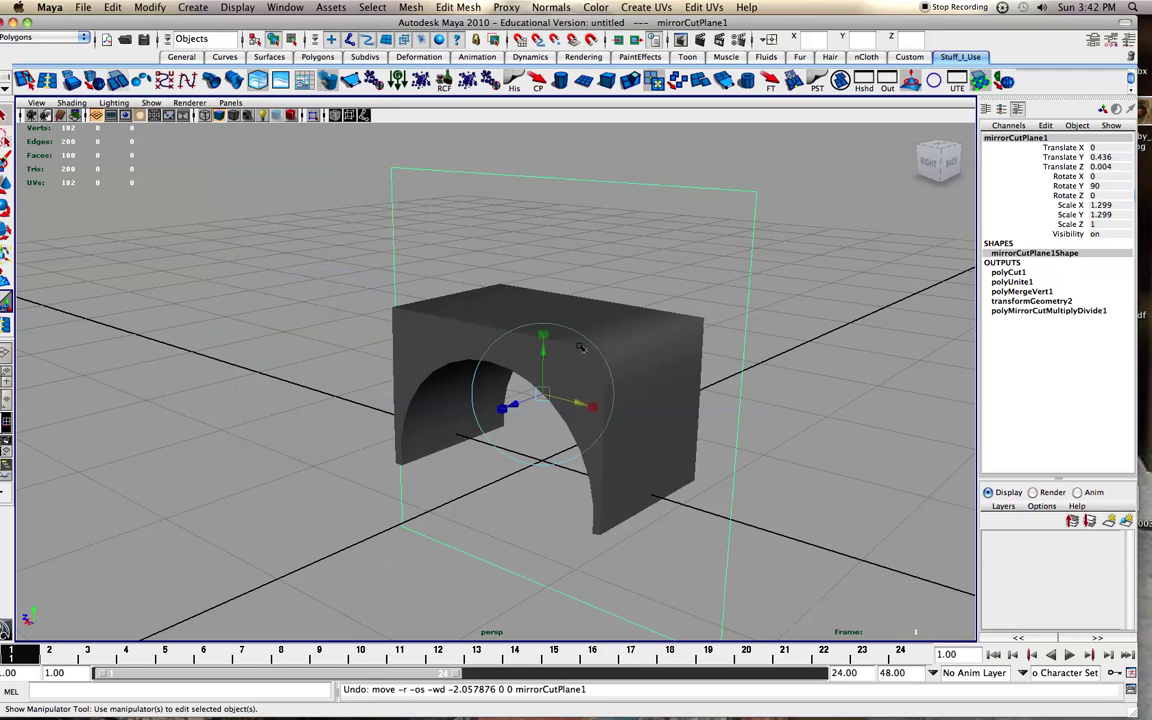
Step: Rotate the arch so its span runs along X, and mirror-cut it into a row of two arches
click(638, 375)
key(r)
key(e)
drag(545, 483, 462, 480)
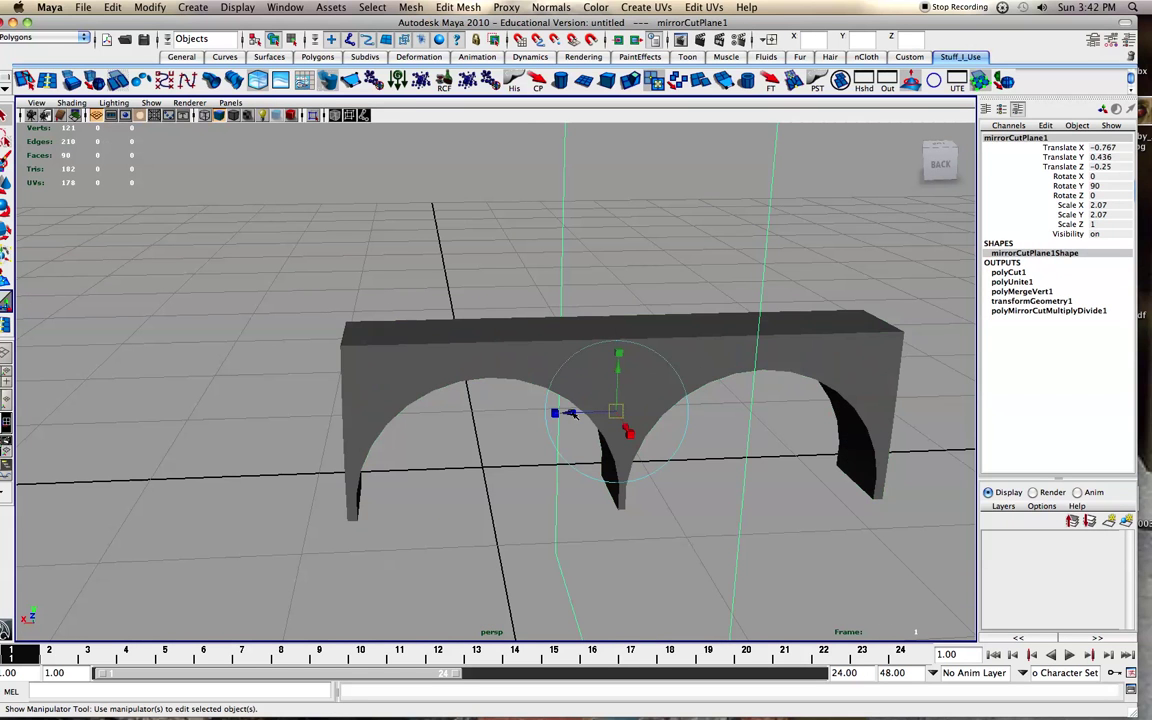
Step: Move the mirror cut plane to the end of the two-arch row to make four arches, and delete the history and plane
drag(570, 413, 843, 420)
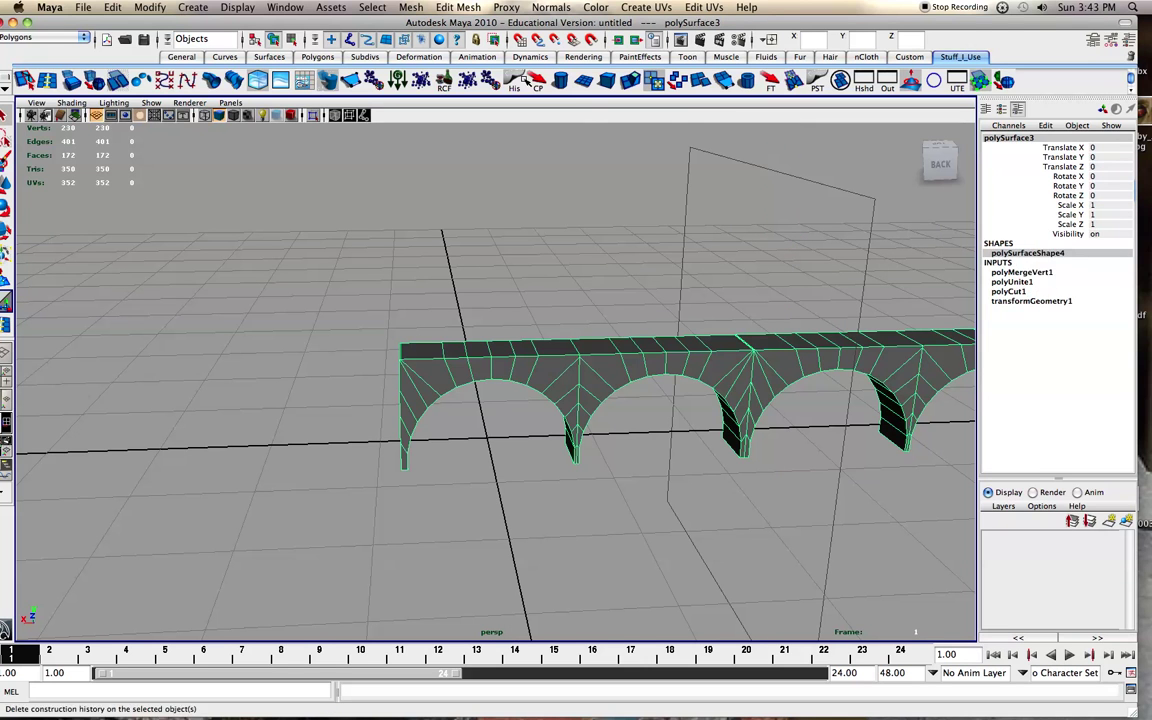
click(514, 80)
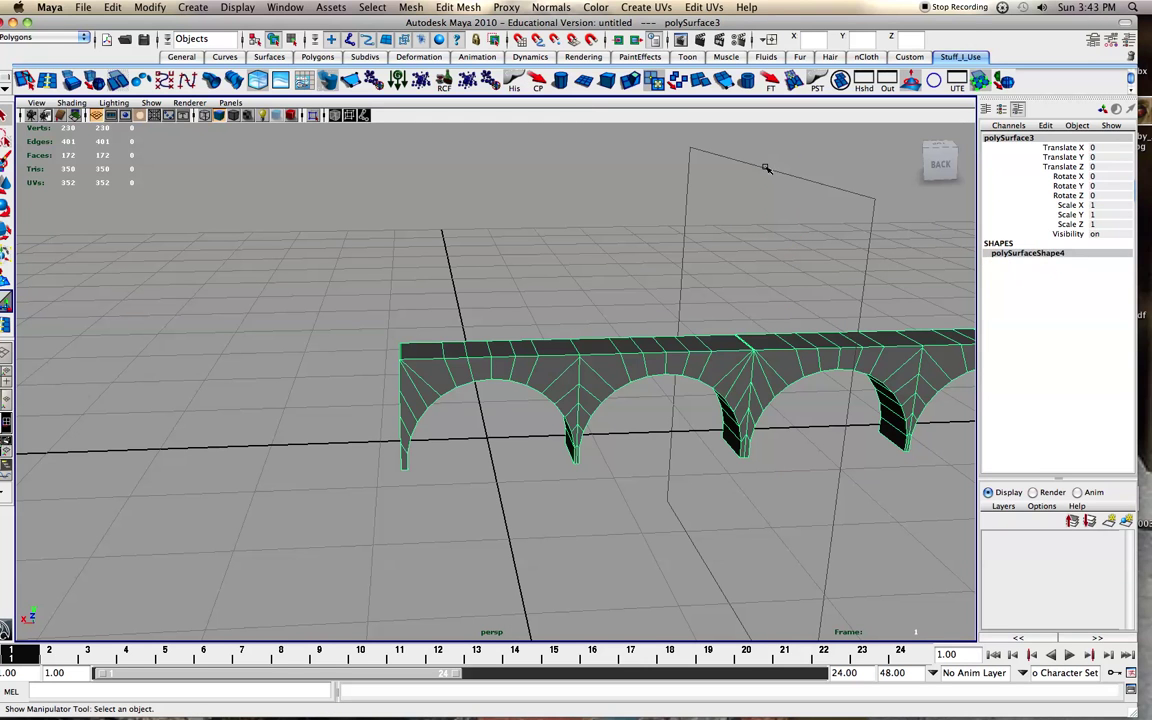
click(809, 194)
click(764, 163)
key(Delete)
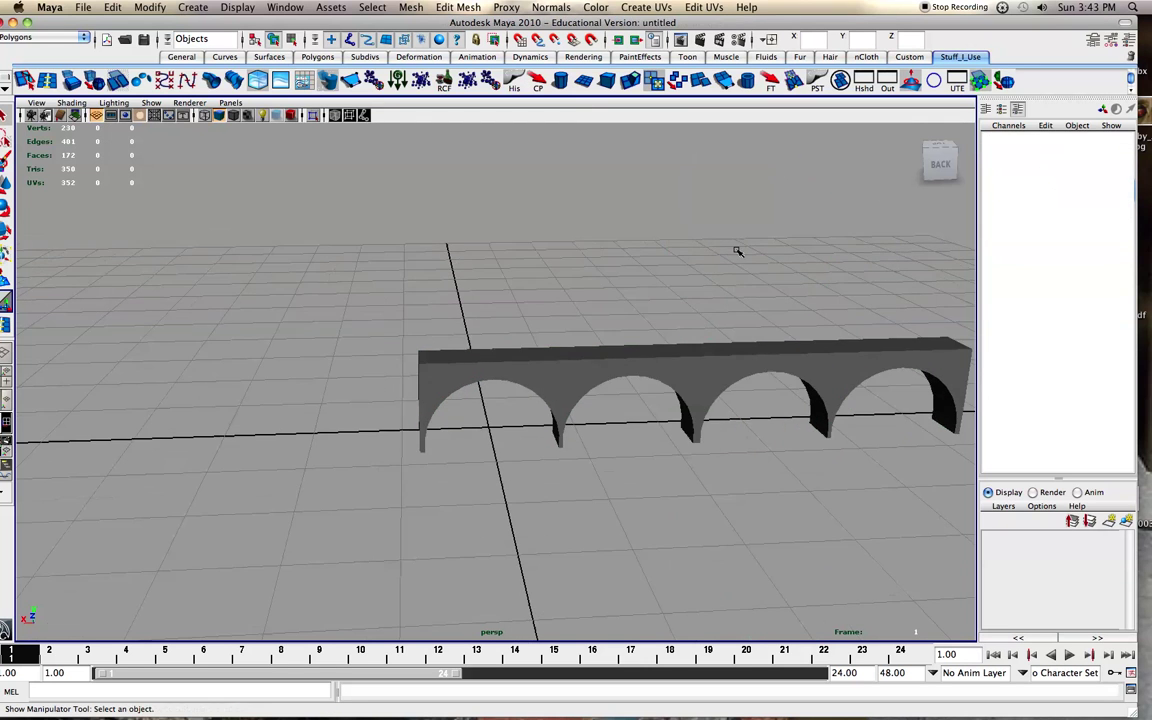
Step: Apply Mirror Cut to the four-arch row and move the cut plane along X to its end to make eight arches
click(786, 368)
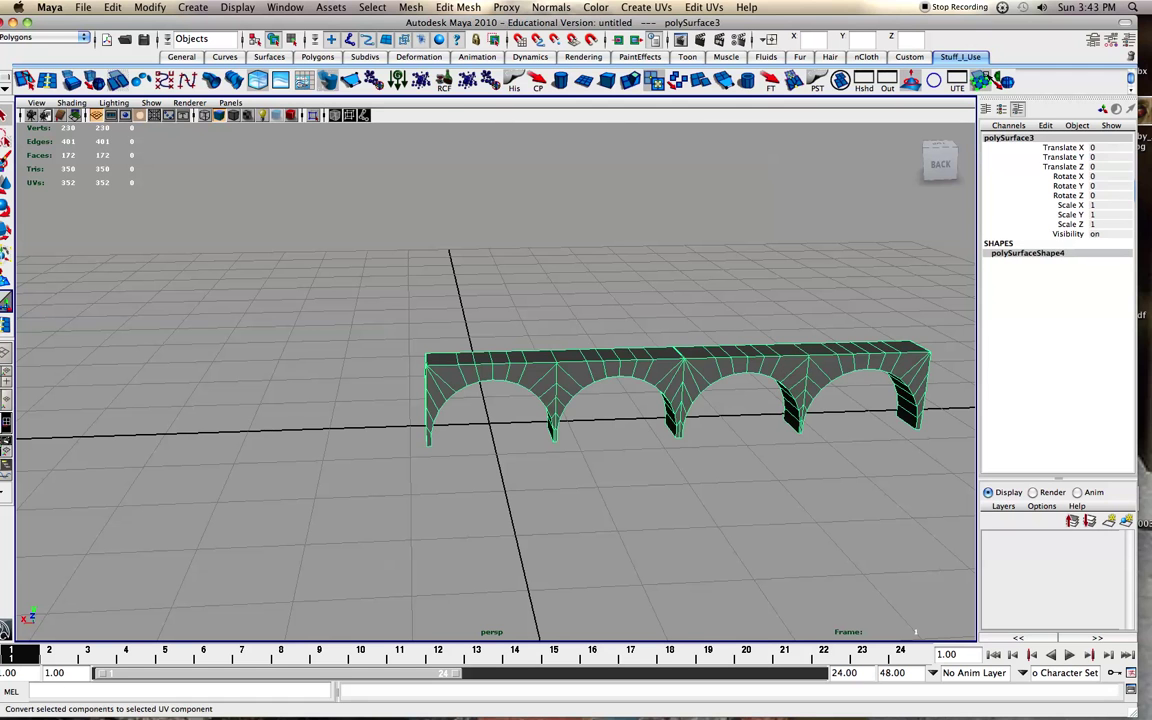
scroll(694, 343, down, 2)
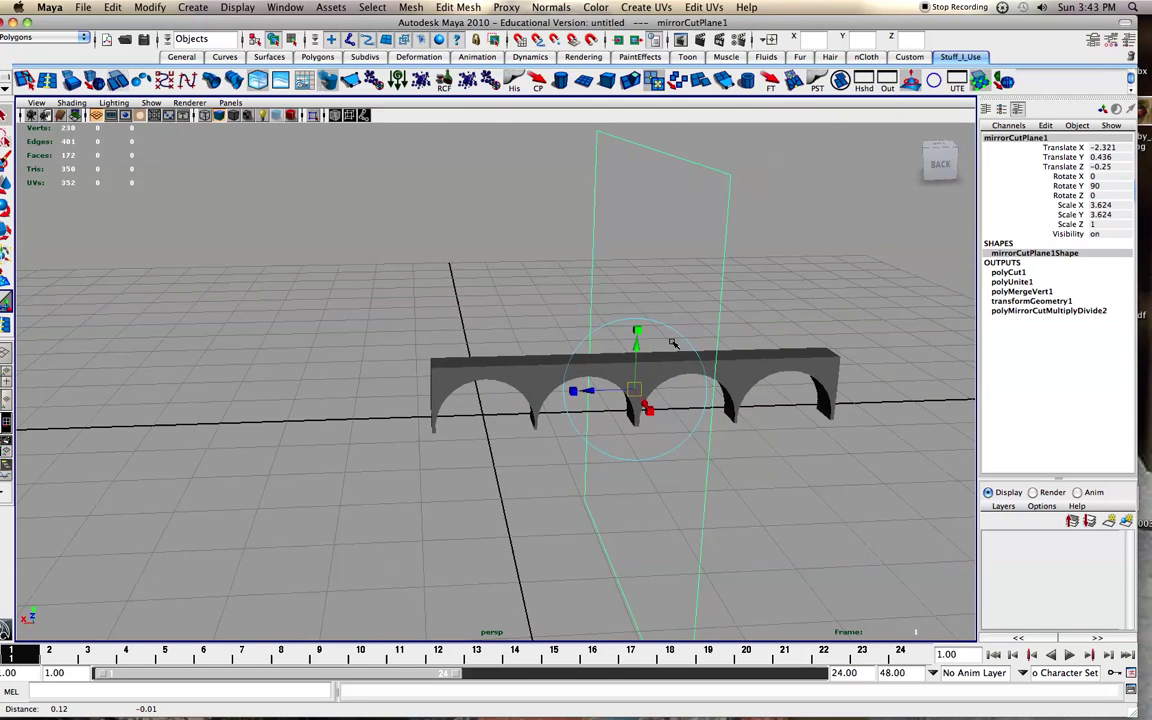
alt+middle_drag(689, 342, 612, 376)
alt+drag(612, 376, 729, 385)
scroll(805, 388, down, 2)
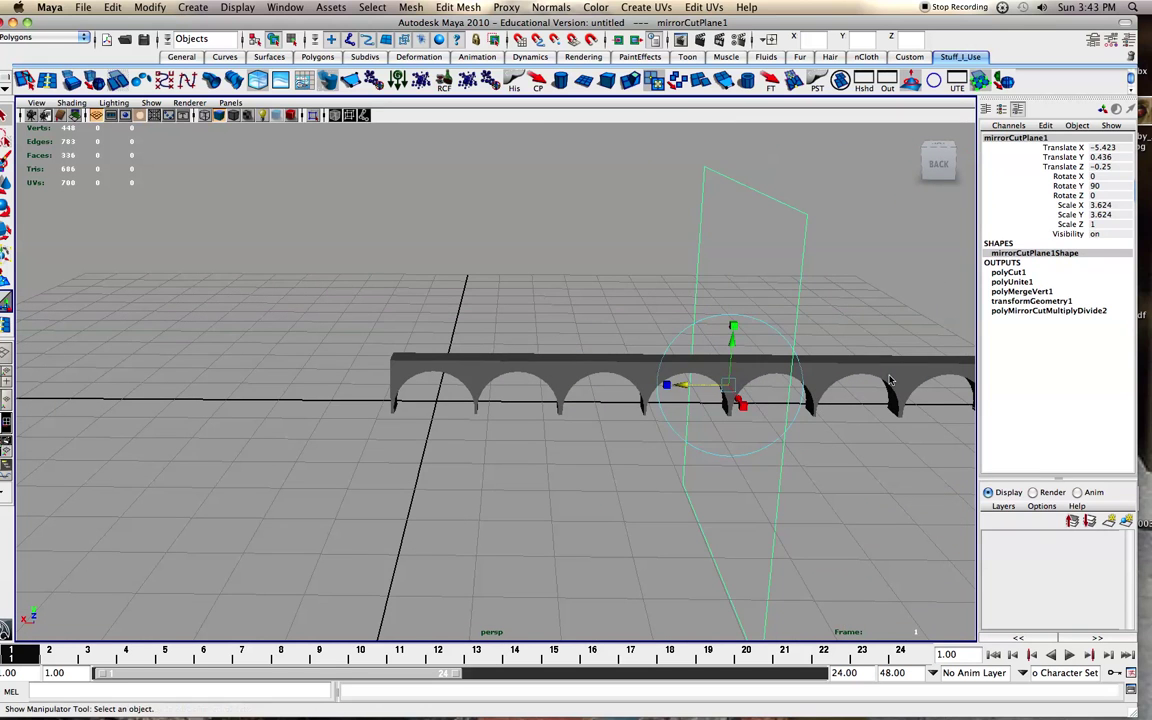
Step: Delete the eight-arch mesh's construction history and remove the leftover mirror cut plane
click(795, 385)
click(516, 82)
click(769, 197)
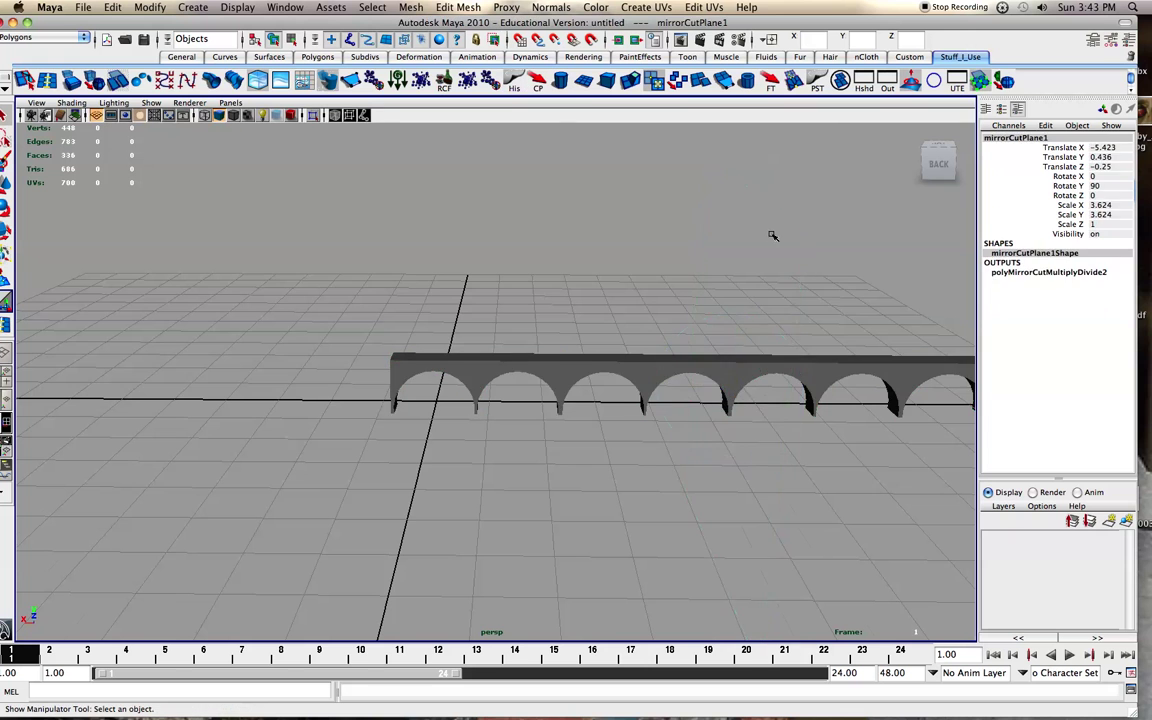
key(Delete)
Step: Apply a nonlinear Bend deformer to the eight-arch row using the Animation menu set
scroll(738, 344, down, 4)
alt+drag(670, 377, 357, 381)
click(521, 383)
alt+drag(521, 383, 486, 388)
scroll(487, 388, up, 4)
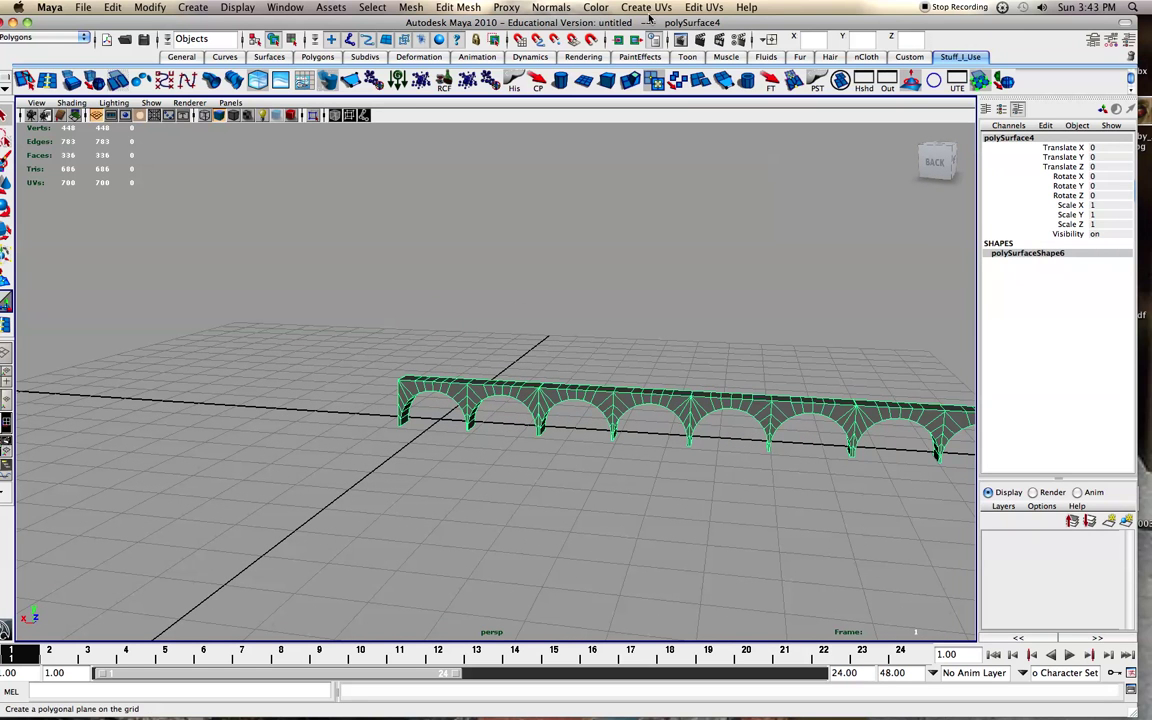
click(22, 32)
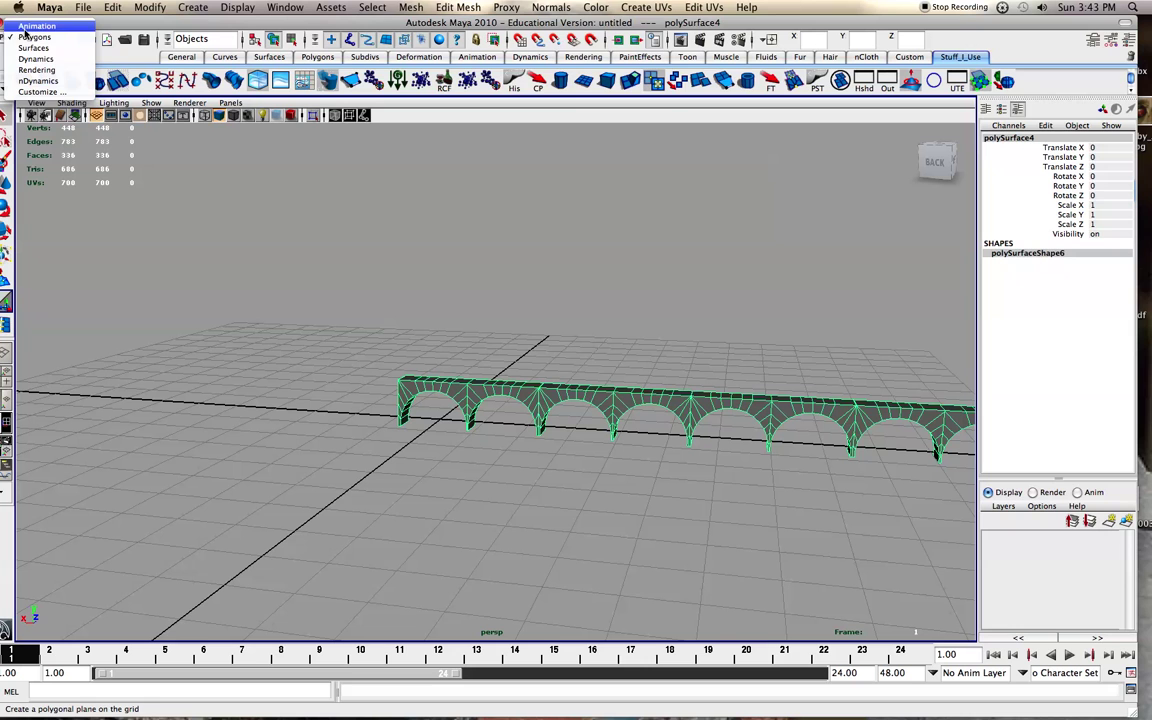
click(25, 26)
click(560, 8)
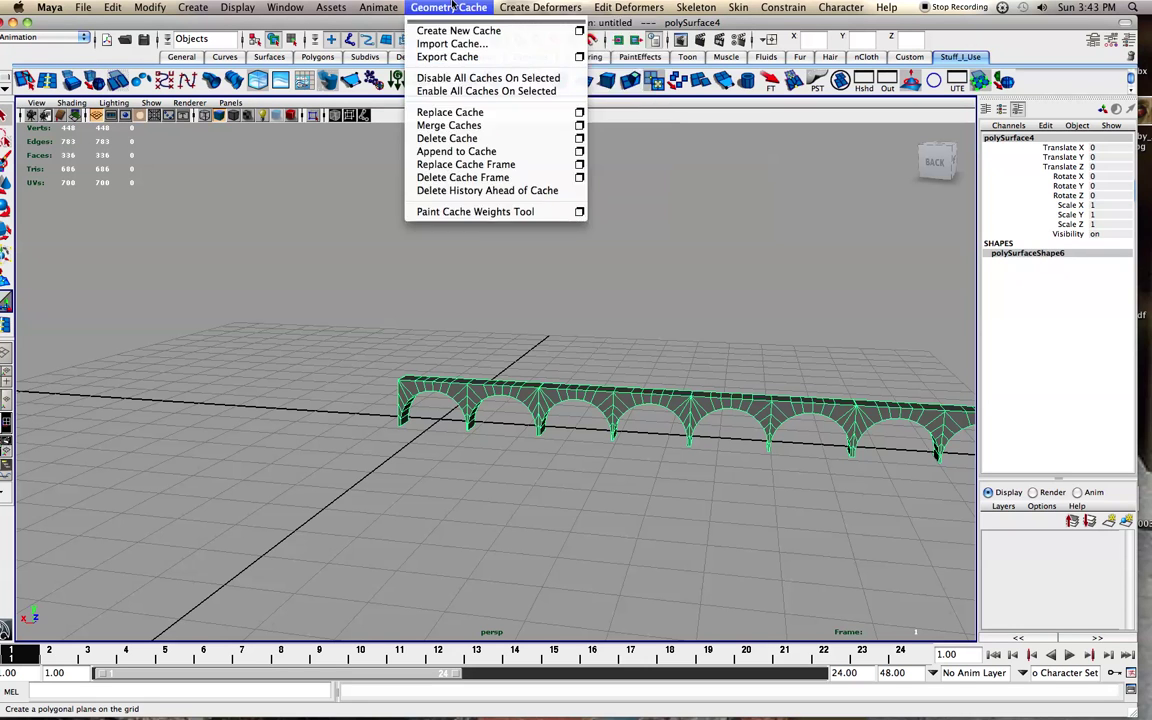
mouse_move(530, 120)
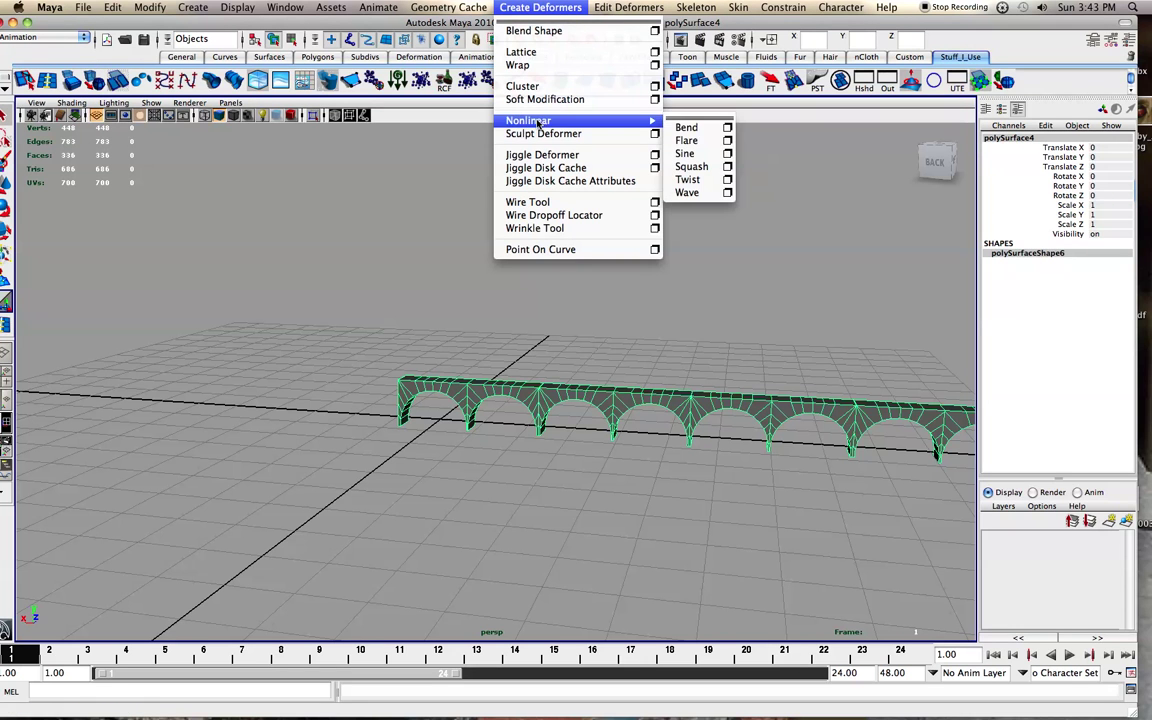
click(701, 127)
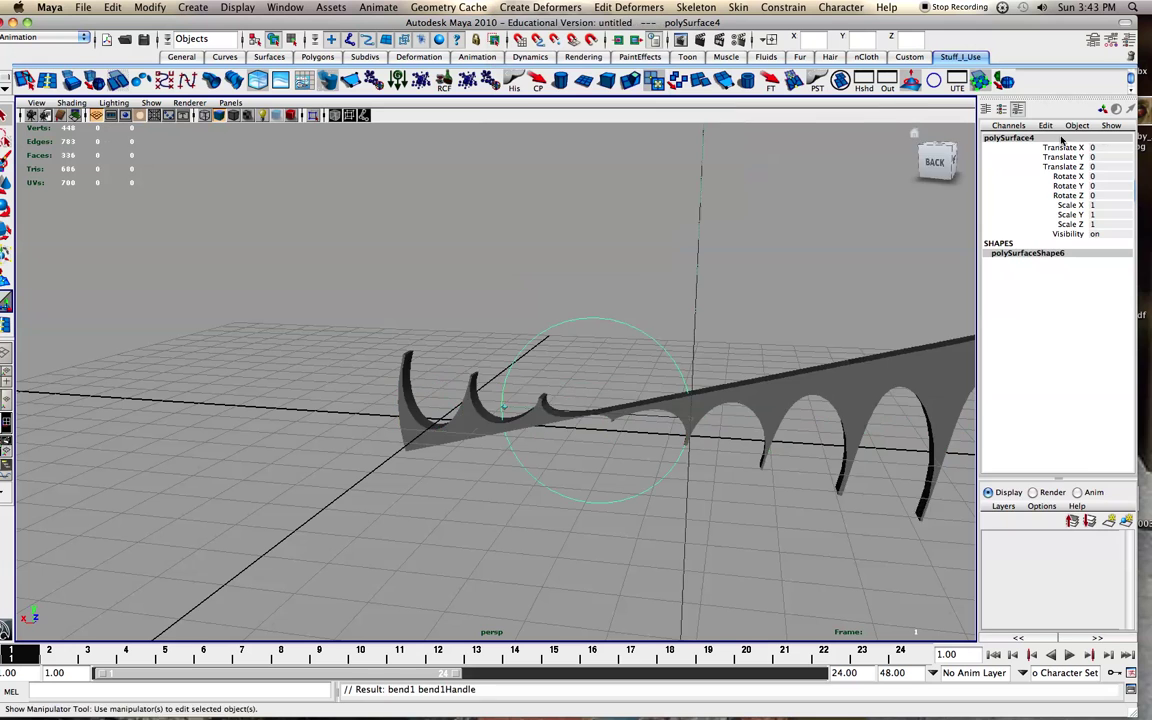
Step: Set the bend handle's rotation to 90 in Y and 90 in Z, and open the bend deformer's attributes
text(90)
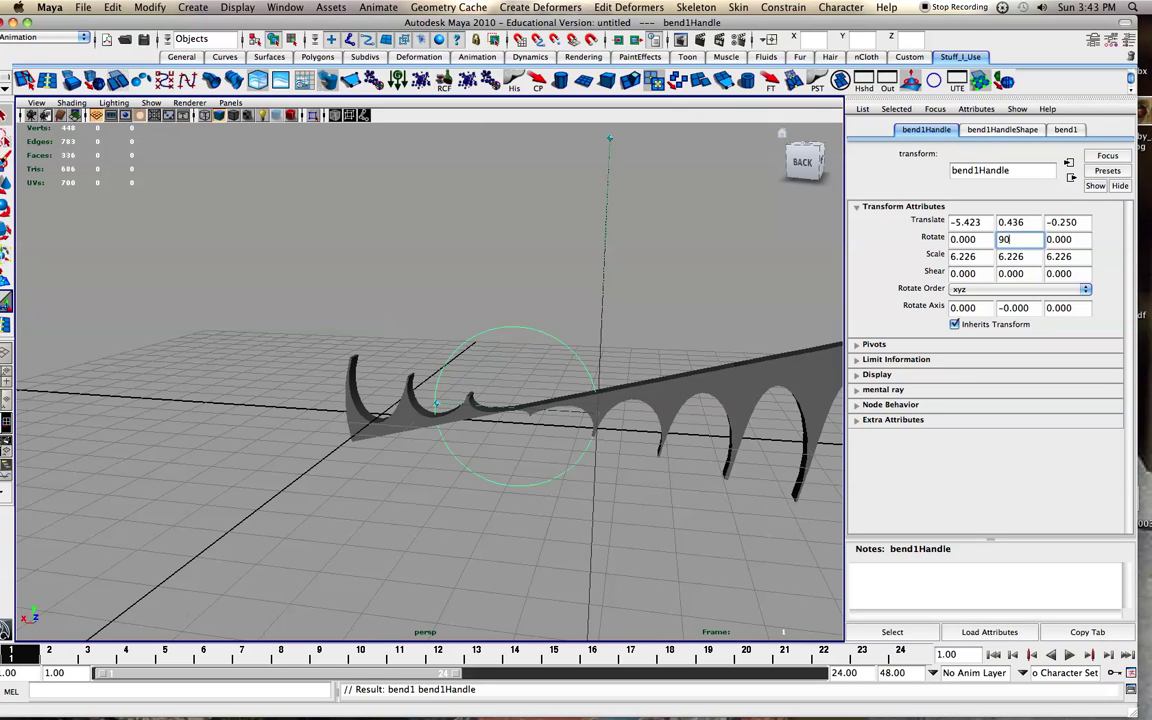
key(Tab)
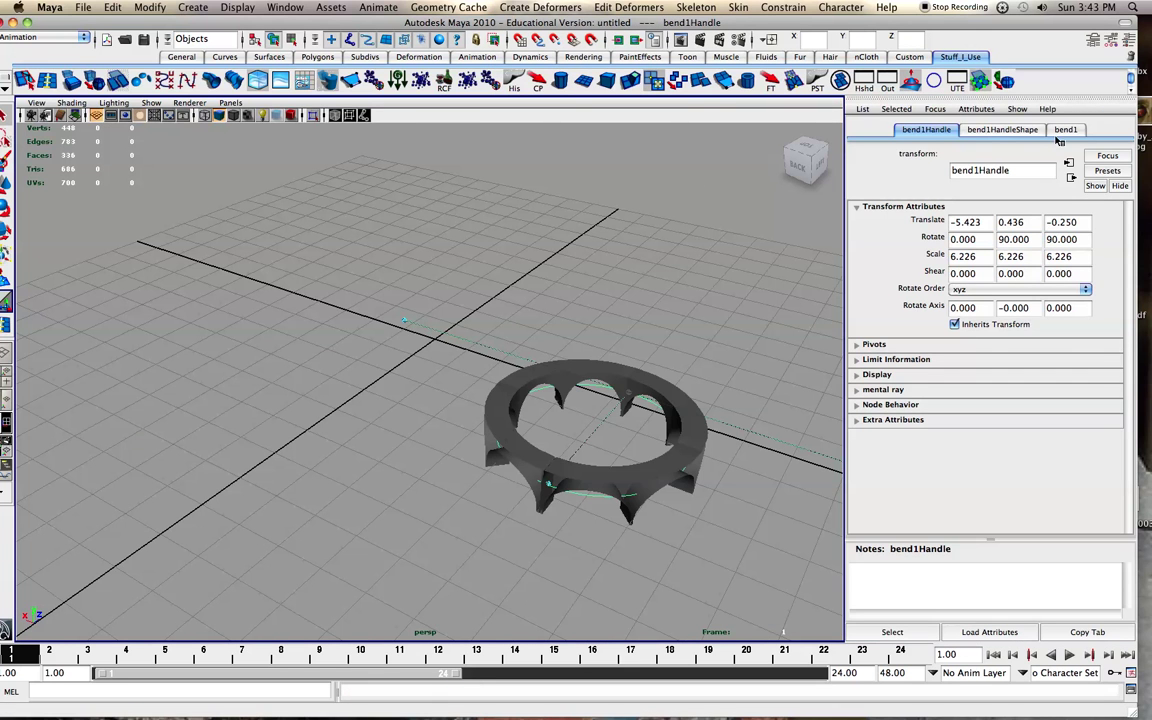
click(1059, 133)
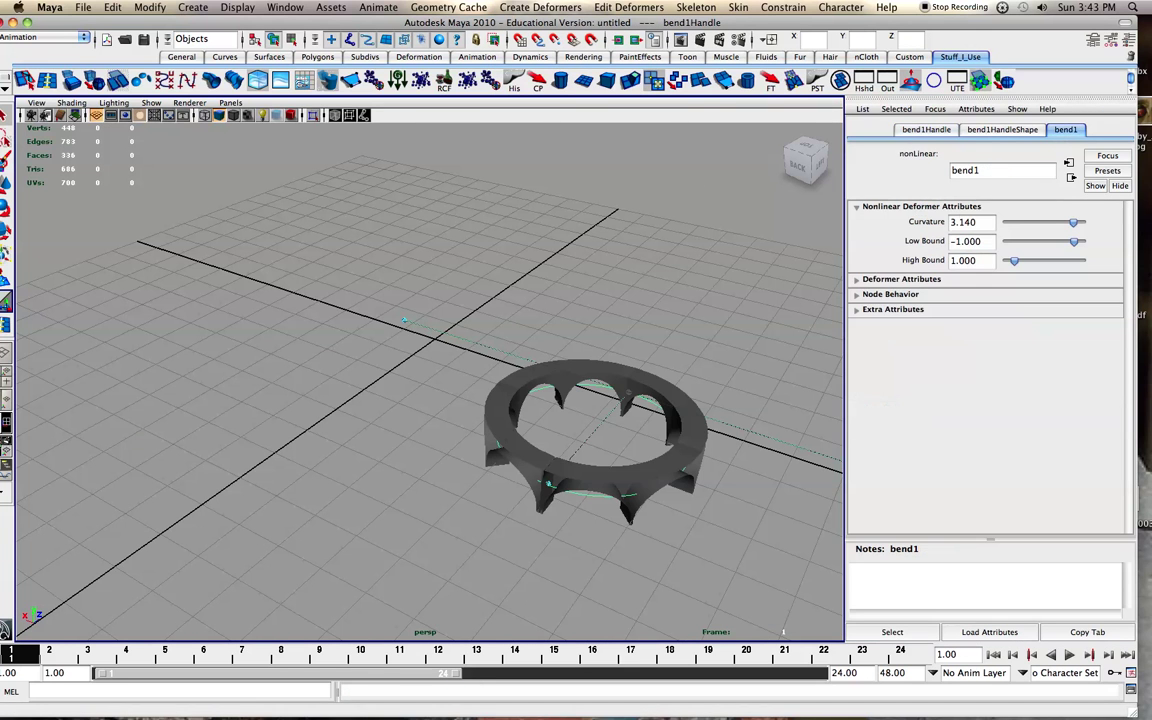
scroll(550, 501, up, 2)
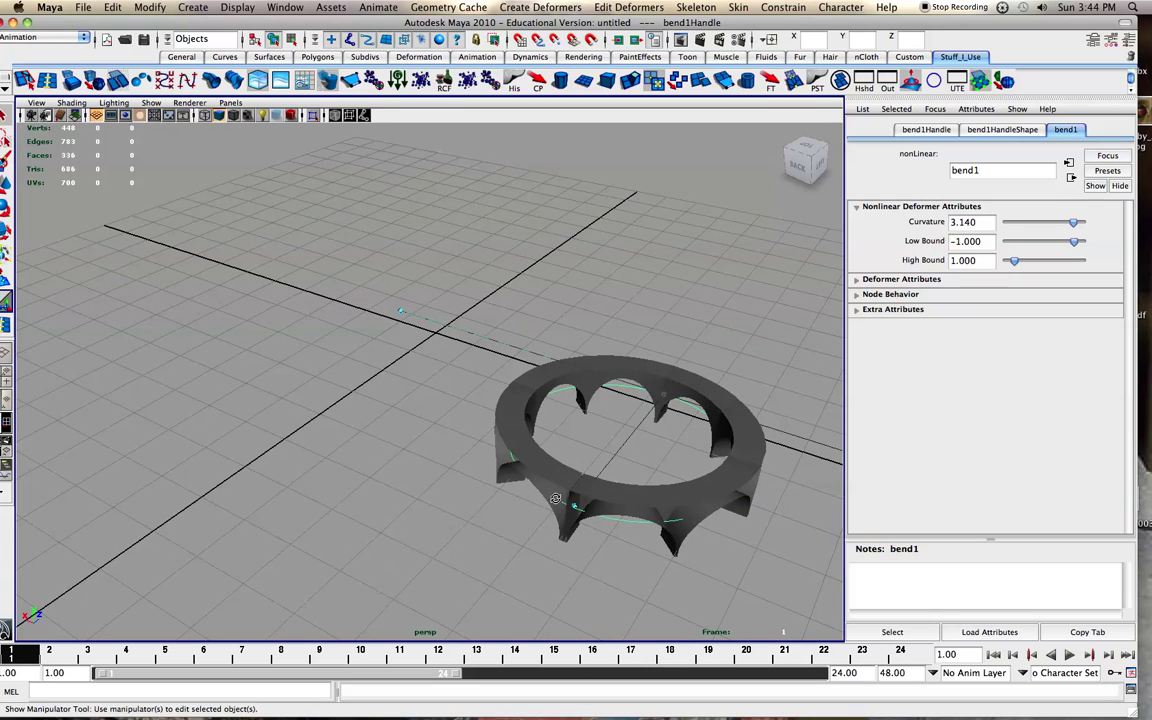